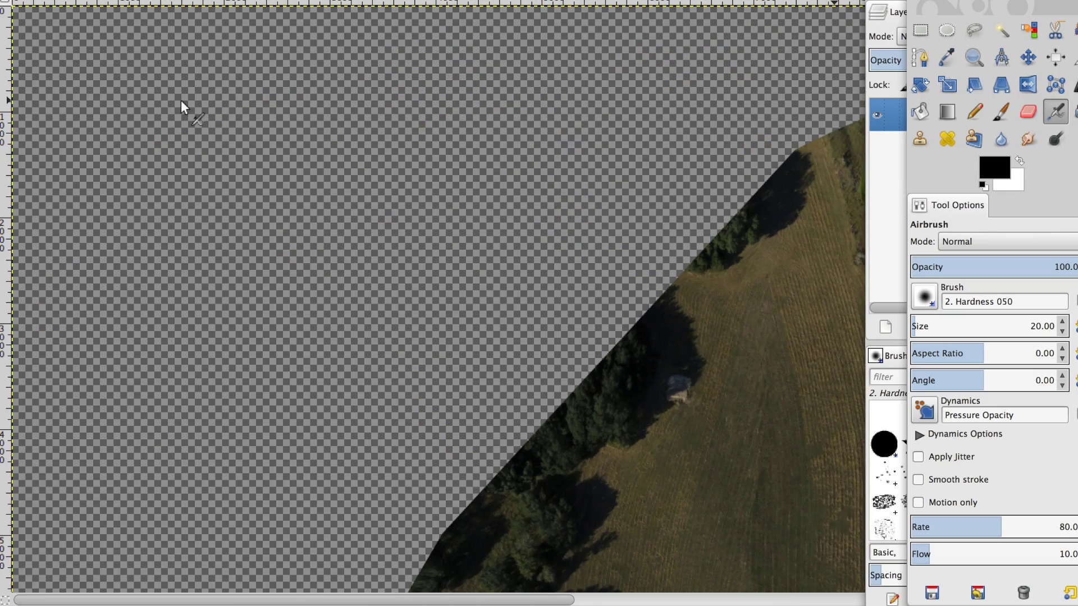
Step: Scroll around the drone mosaic in GIMP to inspect its transparent edges
scroll(180, 100, "right", 10)
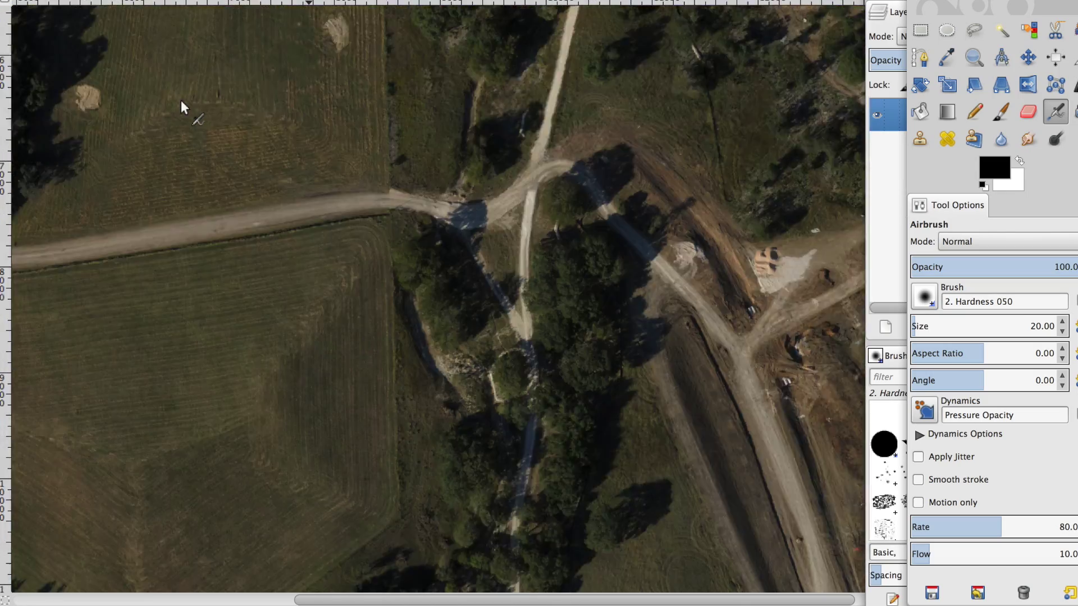
scroll(181, 100, "right", 10)
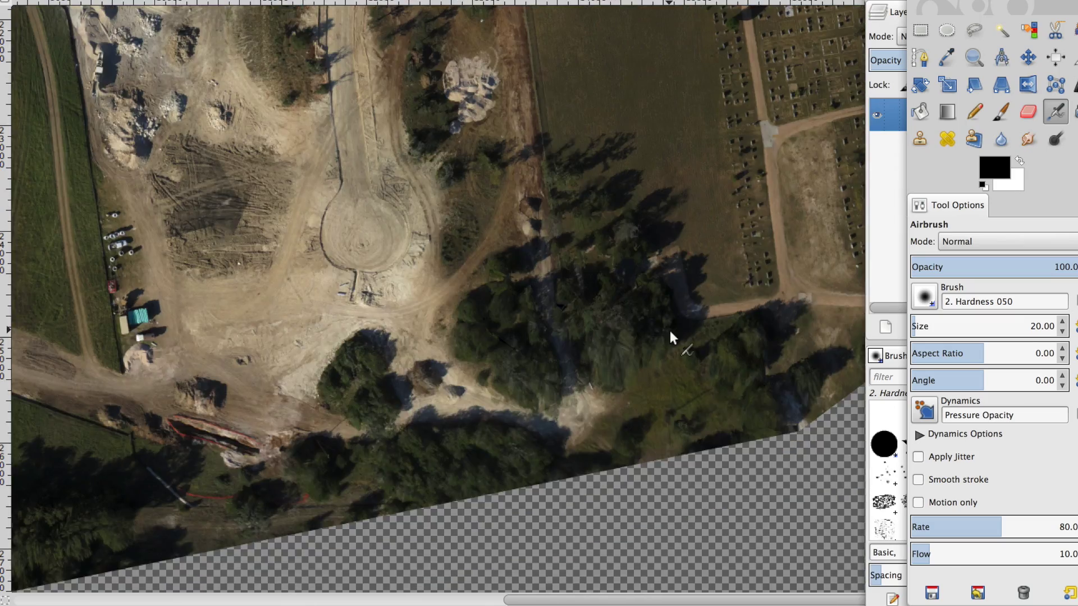
scroll(669, 331, "up", 10)
scroll(669, 331, "left", 15)
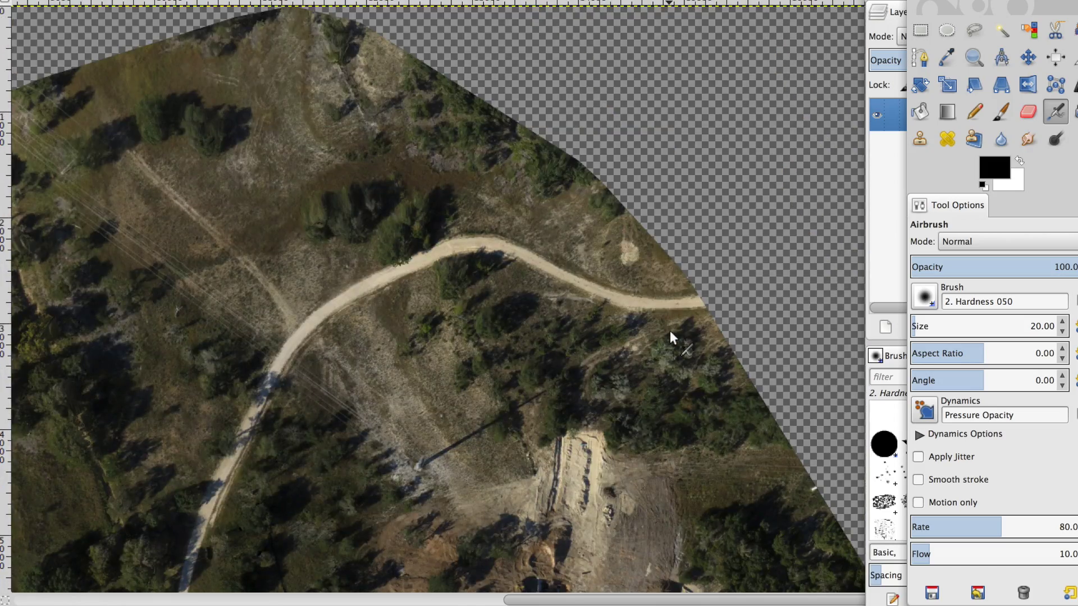
scroll(670, 332, "right", 15)
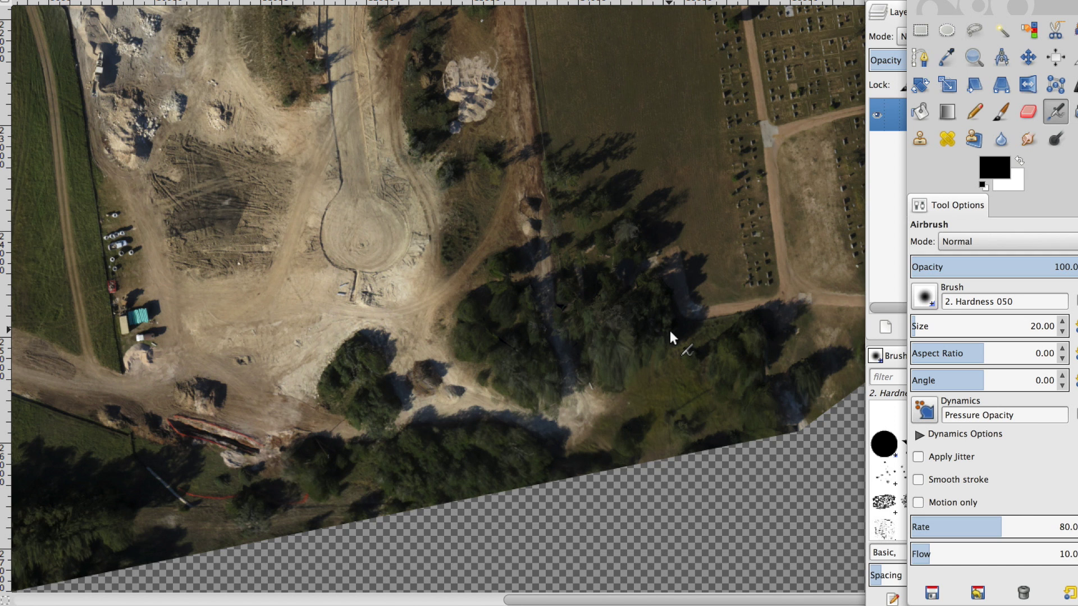
scroll(669, 331, "up", 15)
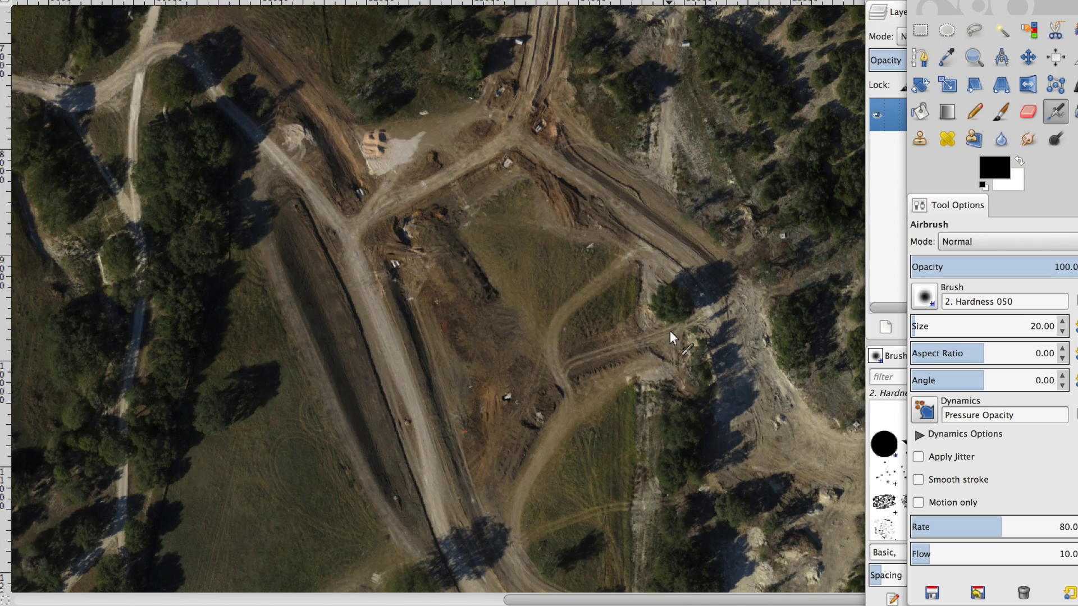
scroll(669, 331, "up", 10)
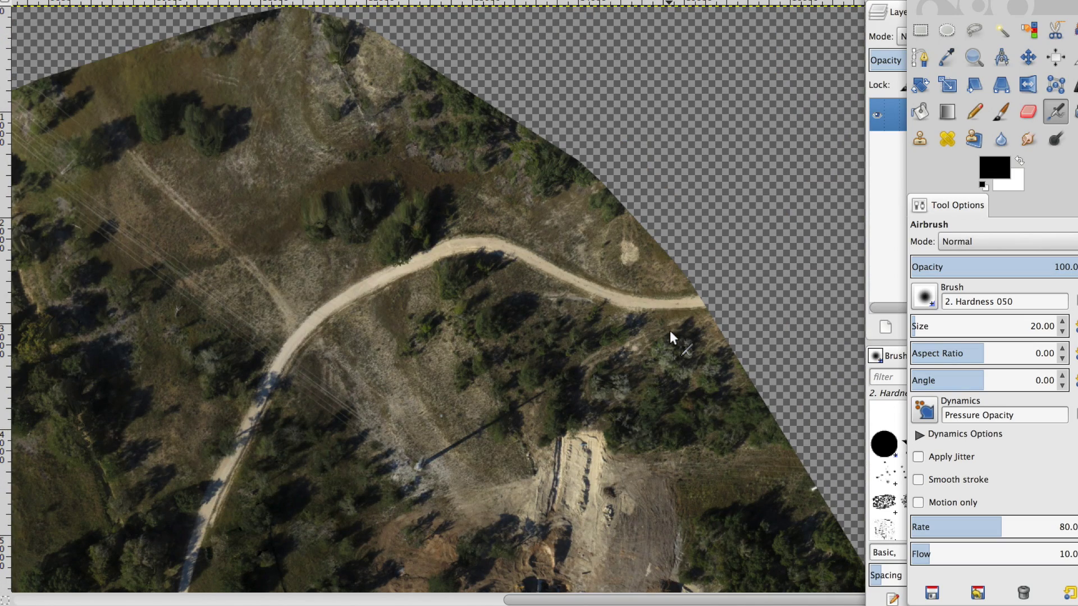
scroll(669, 331, "left", 20)
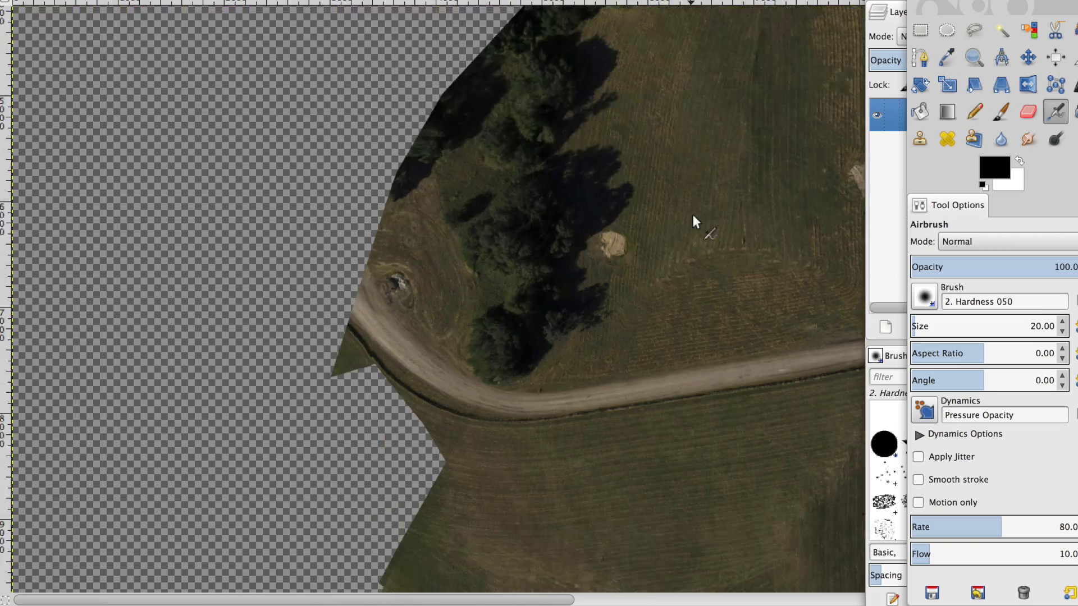
scroll(692, 214, "down", 10)
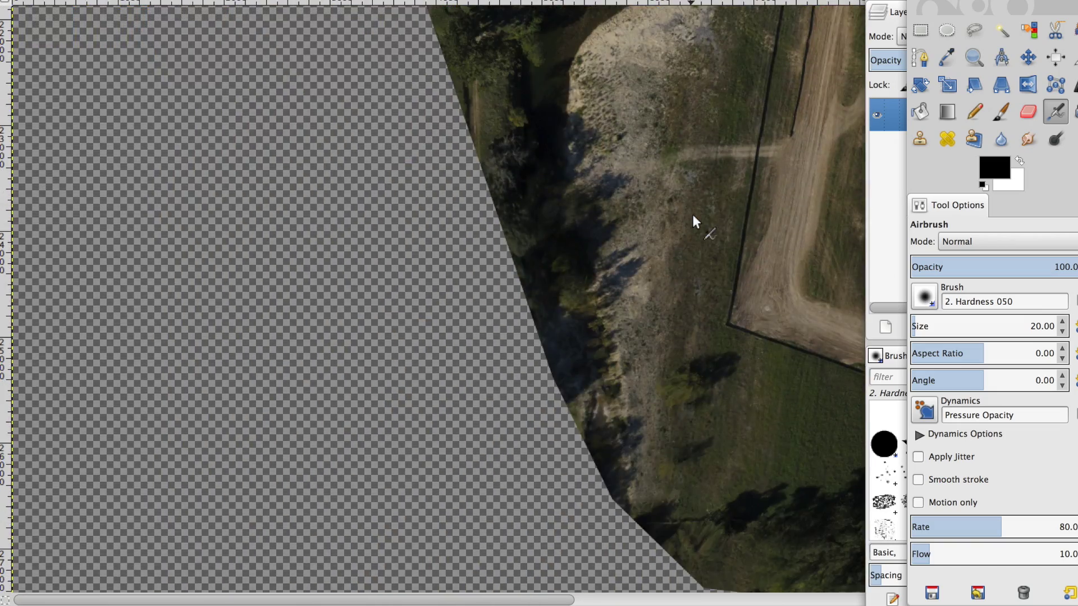
scroll(692, 214, "right", 15)
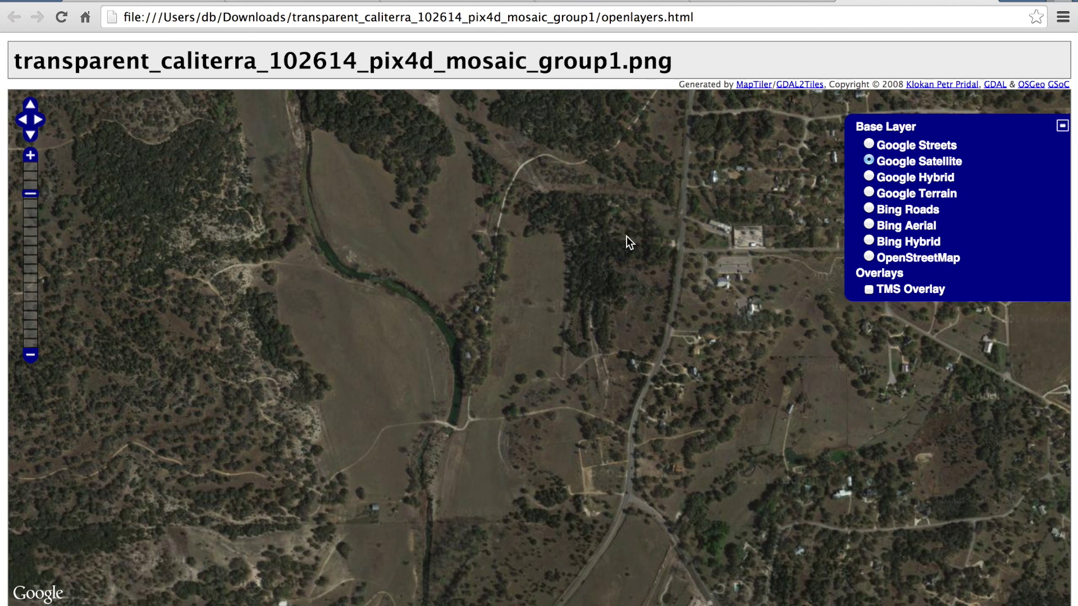
Step: Turn on the TMS Overlay layer to show the drone mosaic over the satellite map
left_click(869, 289)
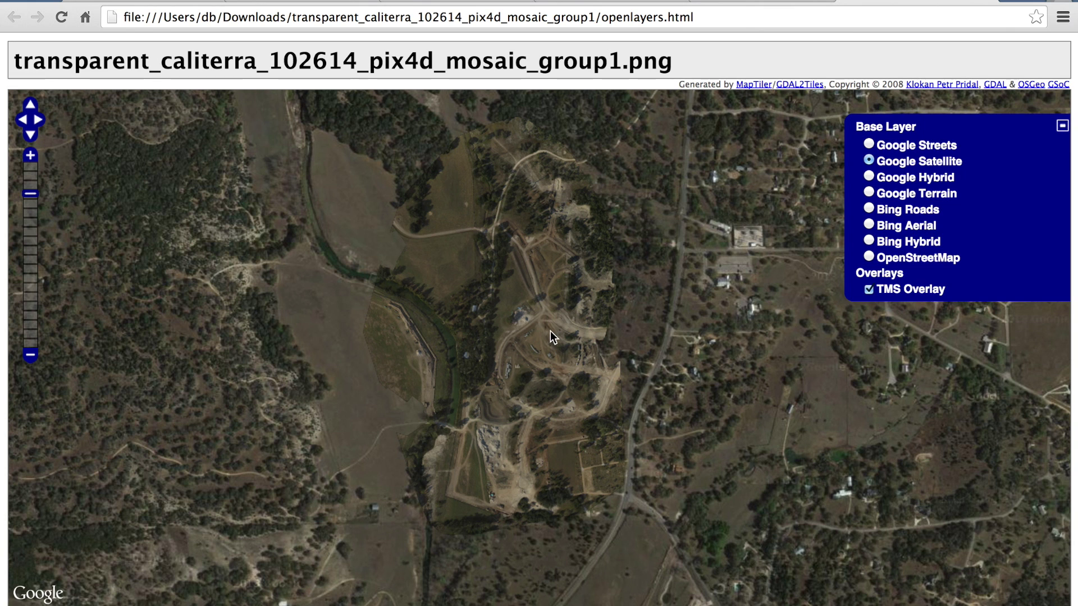
Step: Switch to the QGIS website tab in Chrome
key("ctrl+Tab")
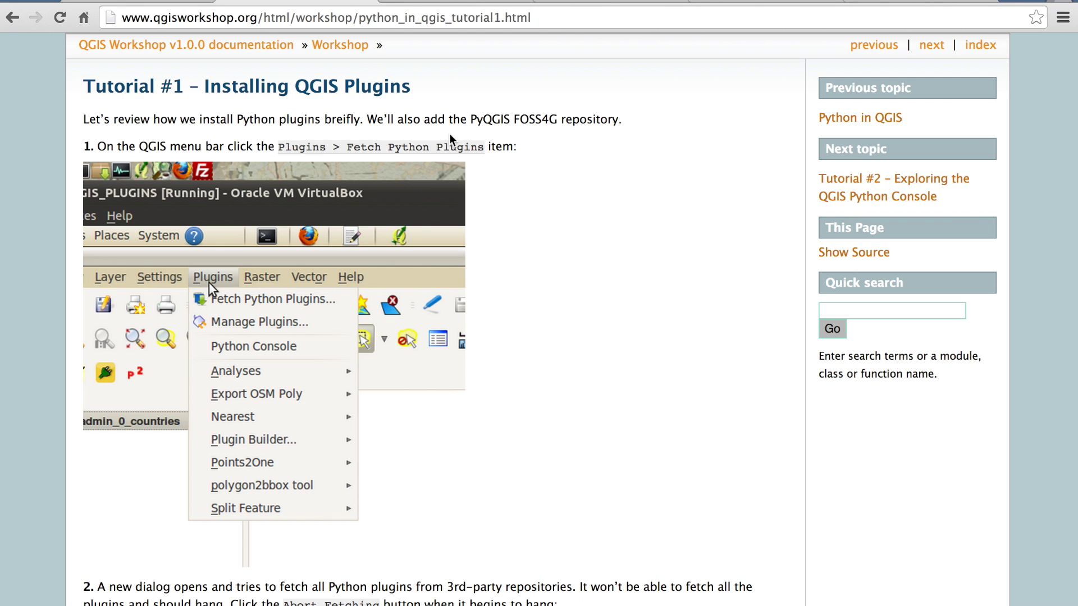
Step: Look through the plugin tutorial, then the OpenLayers plugin and GDAL documentation tabs
scroll(452, 142, "down", 5)
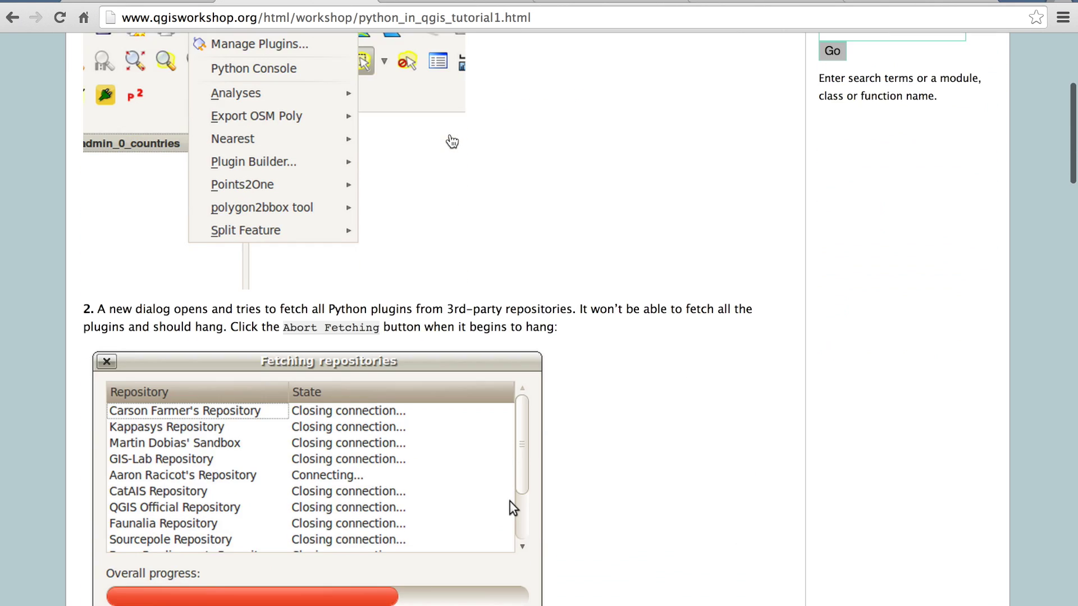
scroll(444, 124, "up", 5)
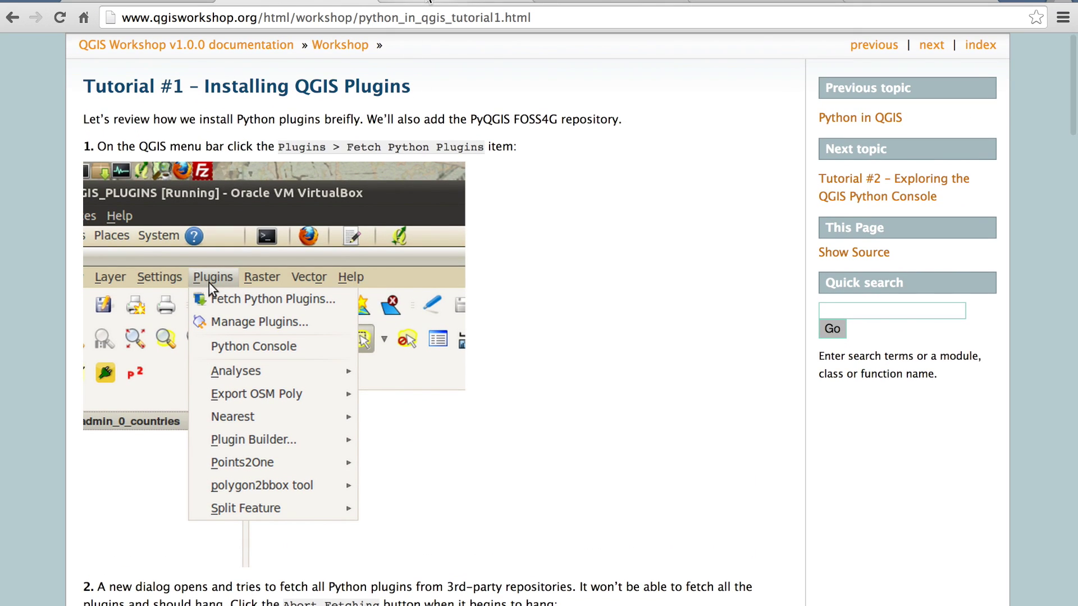
left_click(428, 2)
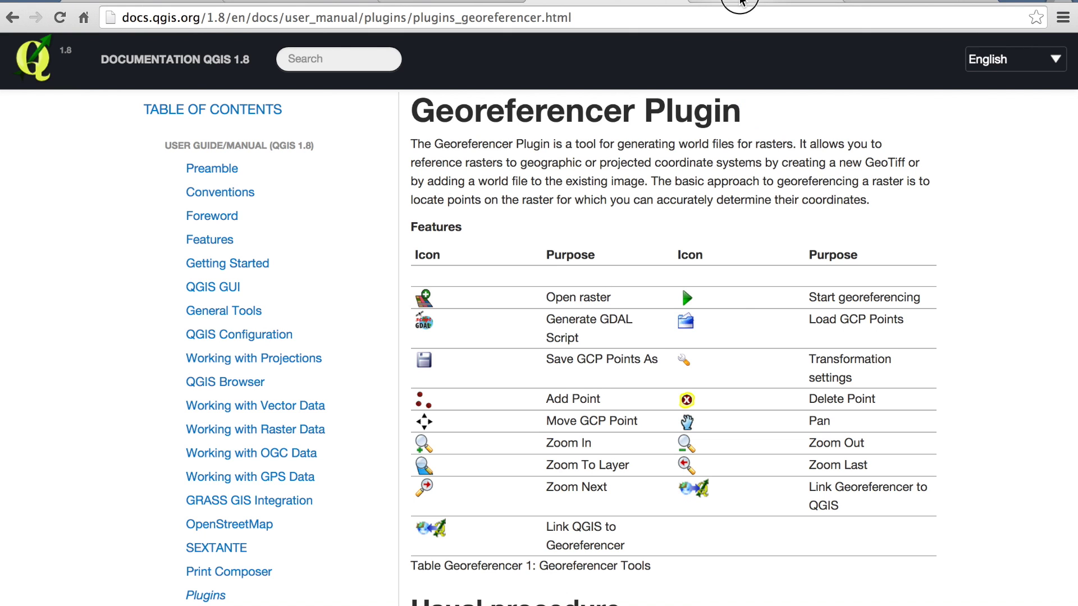
left_click(742, 2)
scroll(688, 170, "up", 3)
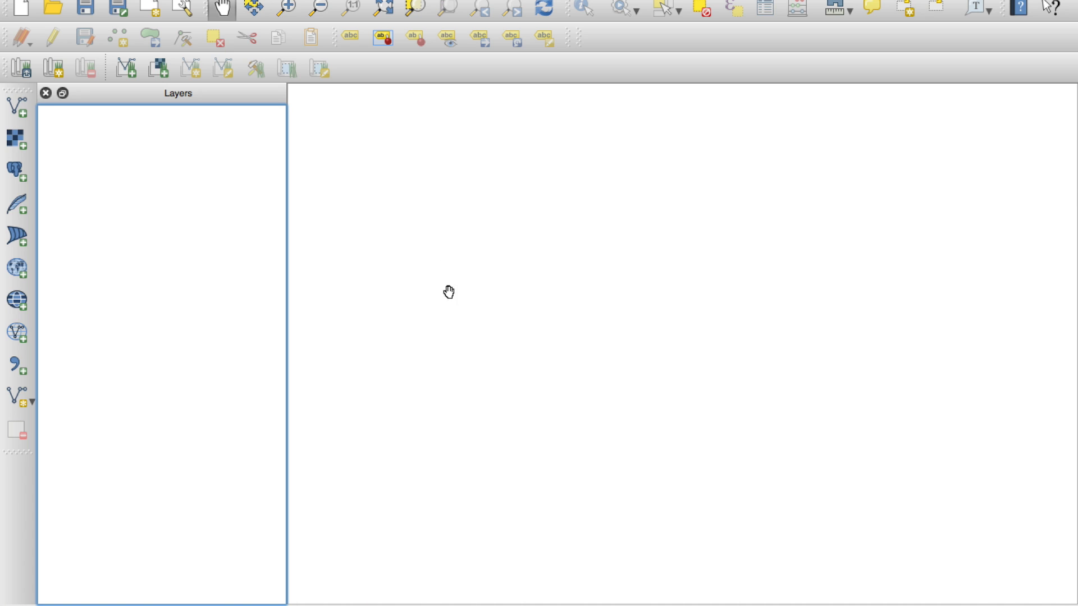
Step: Add a Google Hybrid layer via the OpenLayers plugin and zoom to the road 12 survey area
left_click(348, 0)
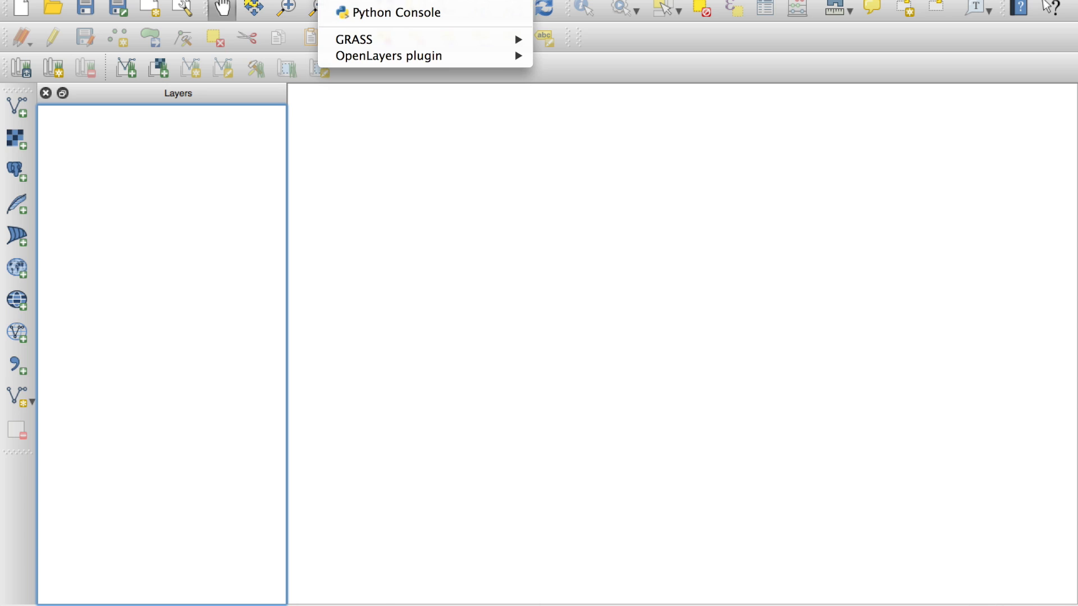
mouse_move(384, 56)
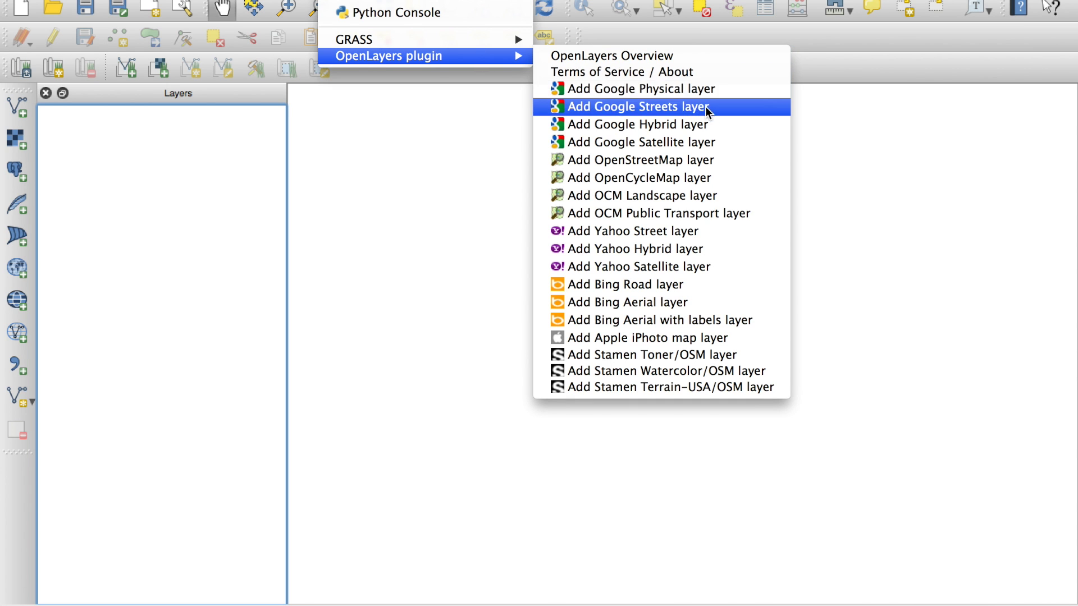
left_click(645, 125)
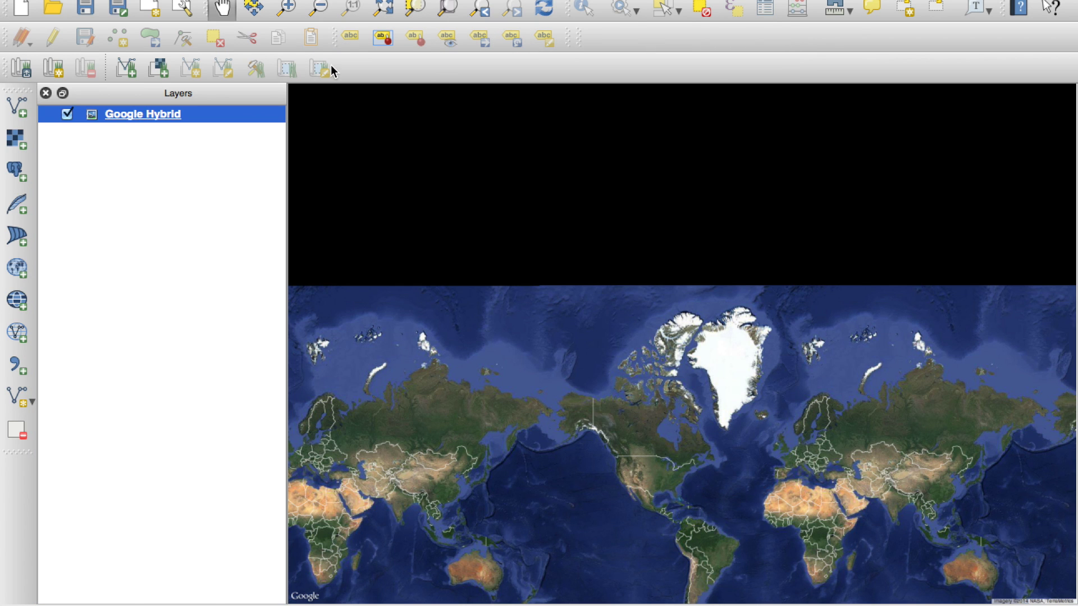
left_click(288, 10)
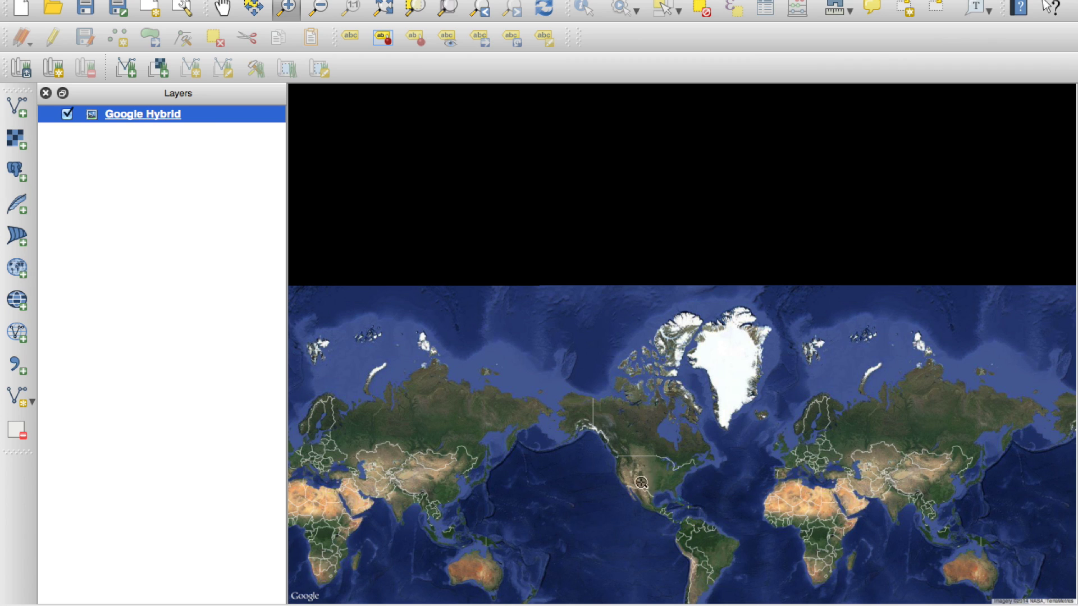
left_click_drag(638, 476, 677, 505)
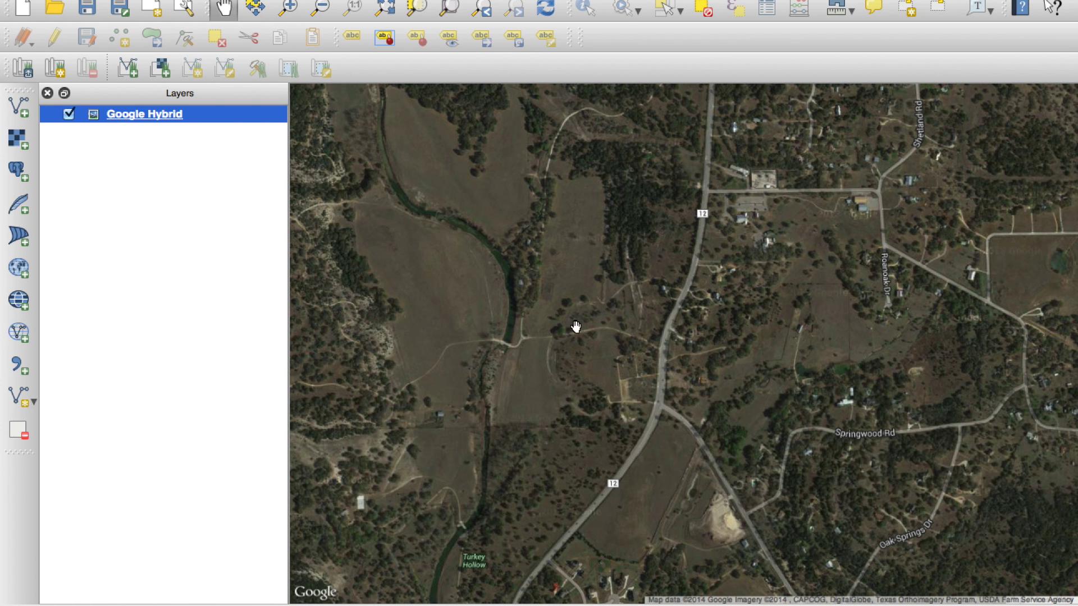
Step: Open the Georeferencer and load transparent_caliterra_102614_pix4d_mosaic_group1.tif from Downloads
left_click(458, 0)
mouse_move(483, 16)
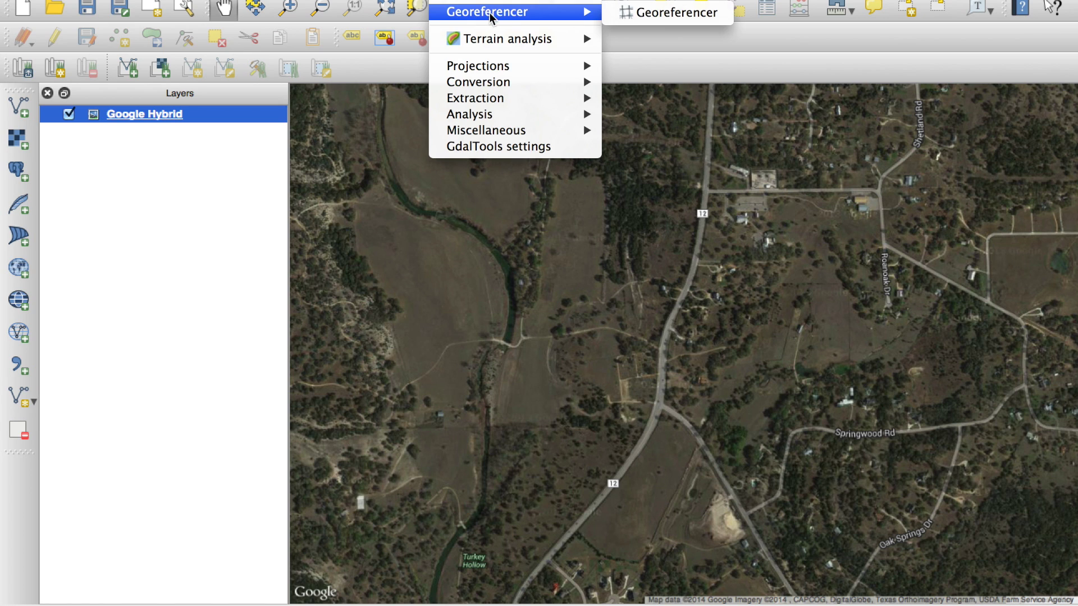
left_click(665, 15)
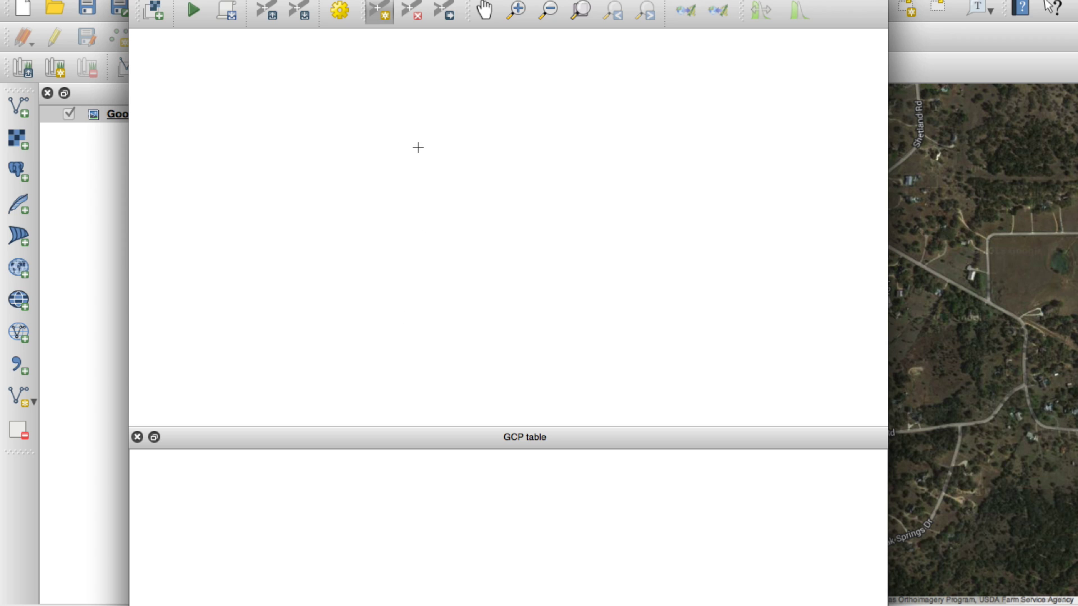
left_click(156, 17)
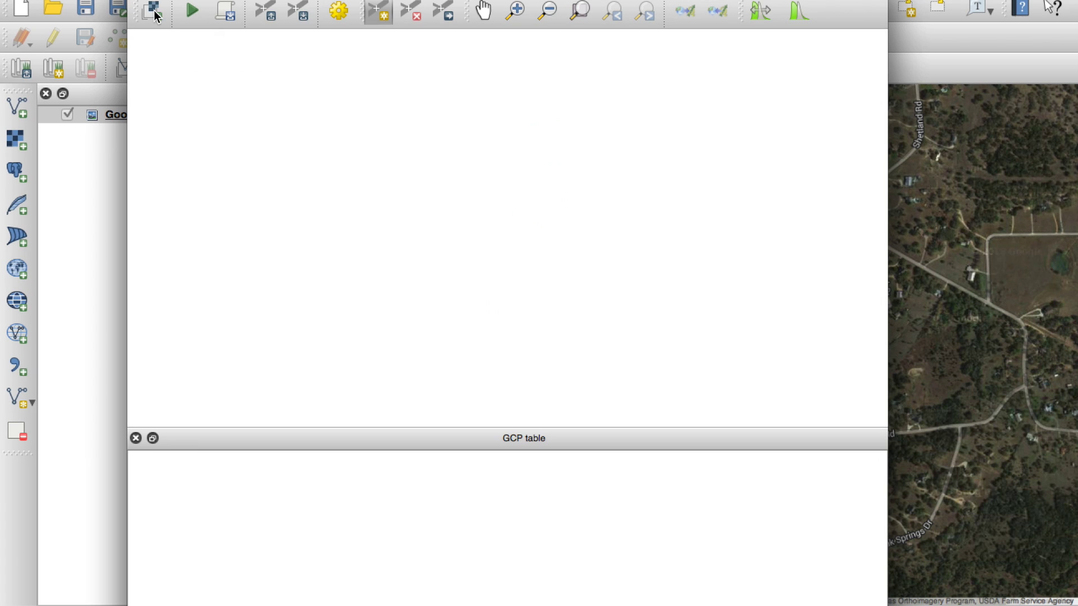
left_click(155, 13)
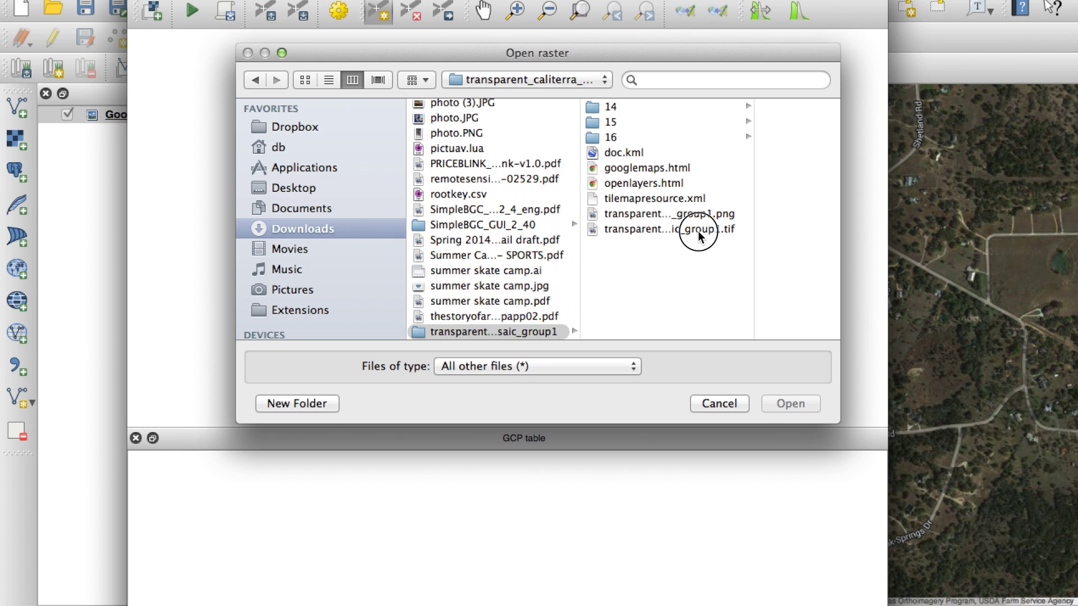
left_click(663, 231)
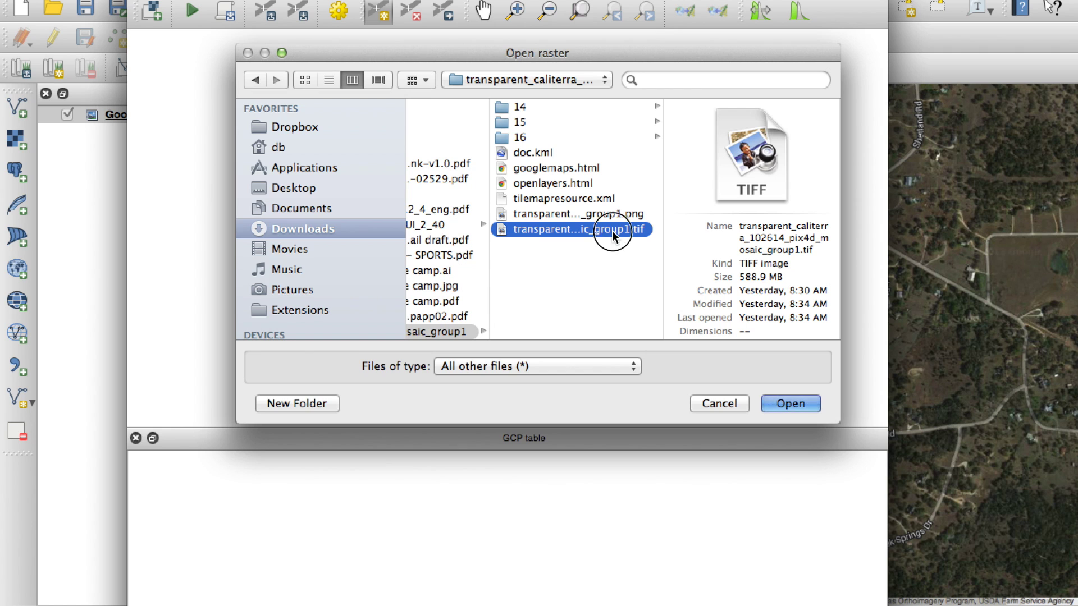
double_click(612, 232)
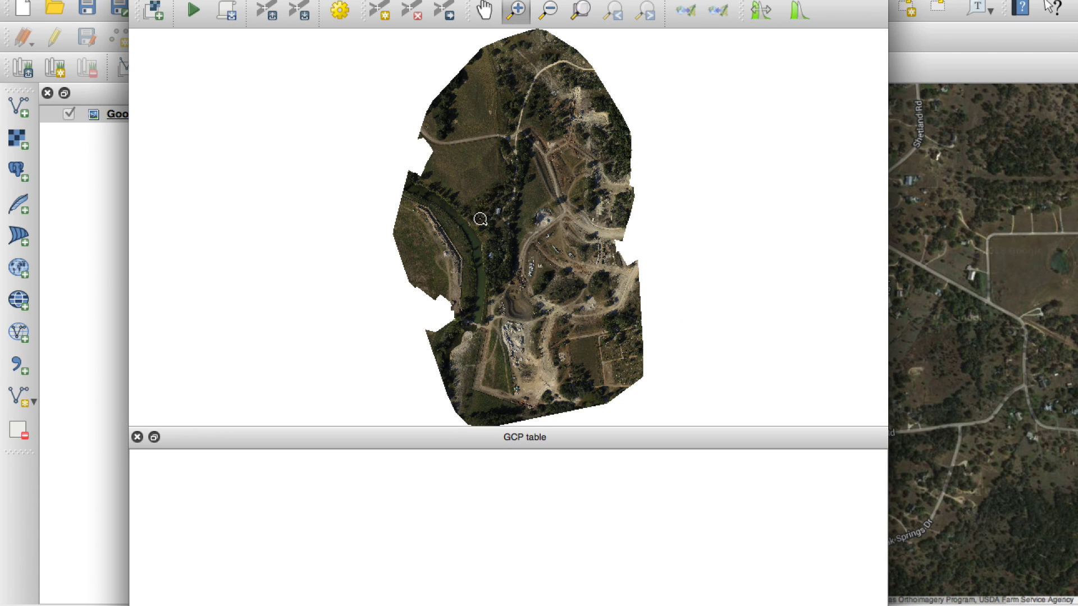
Step: Zoom into the mosaic in two boxes until the blue-roofed house fills the view
left_click_drag(476, 192, 537, 292)
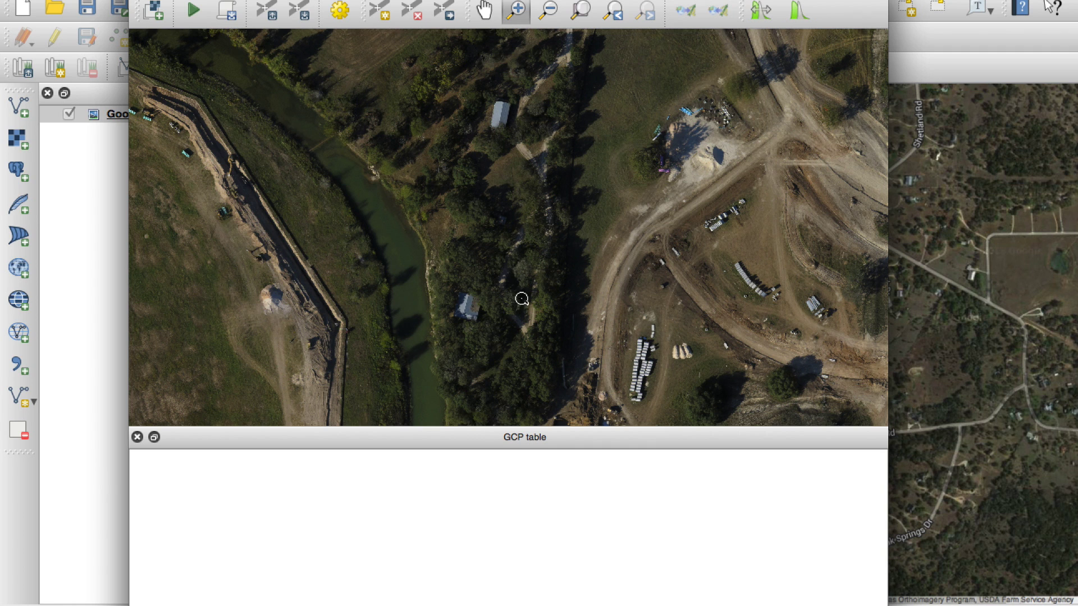
left_click_drag(454, 294, 481, 320)
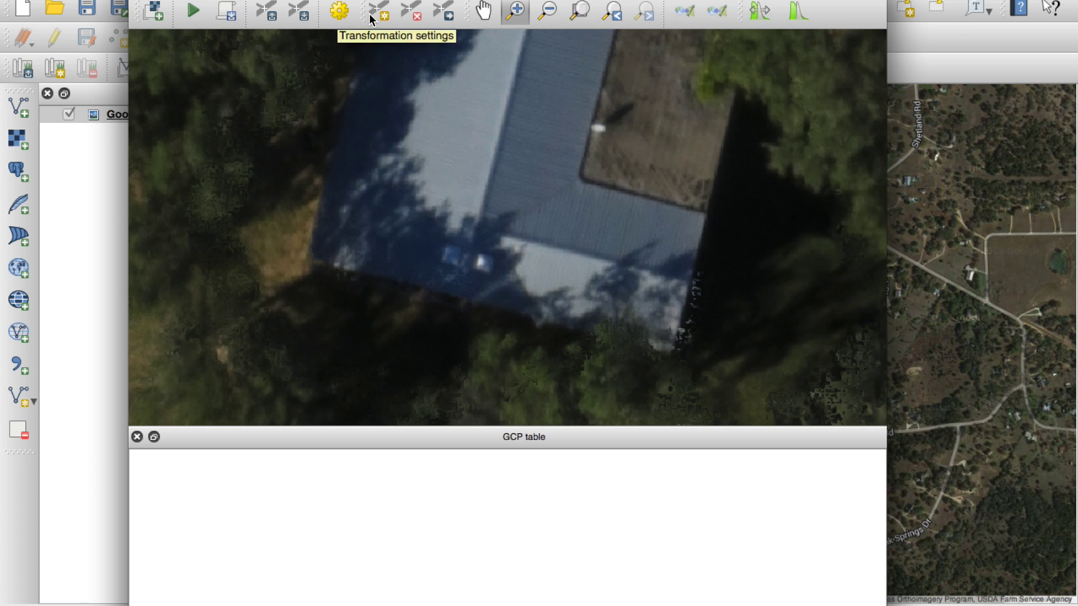
Step: Place GCP 0 on the house's roof corner, matched to the same roof on the Google Hybrid map
left_click(391, 16)
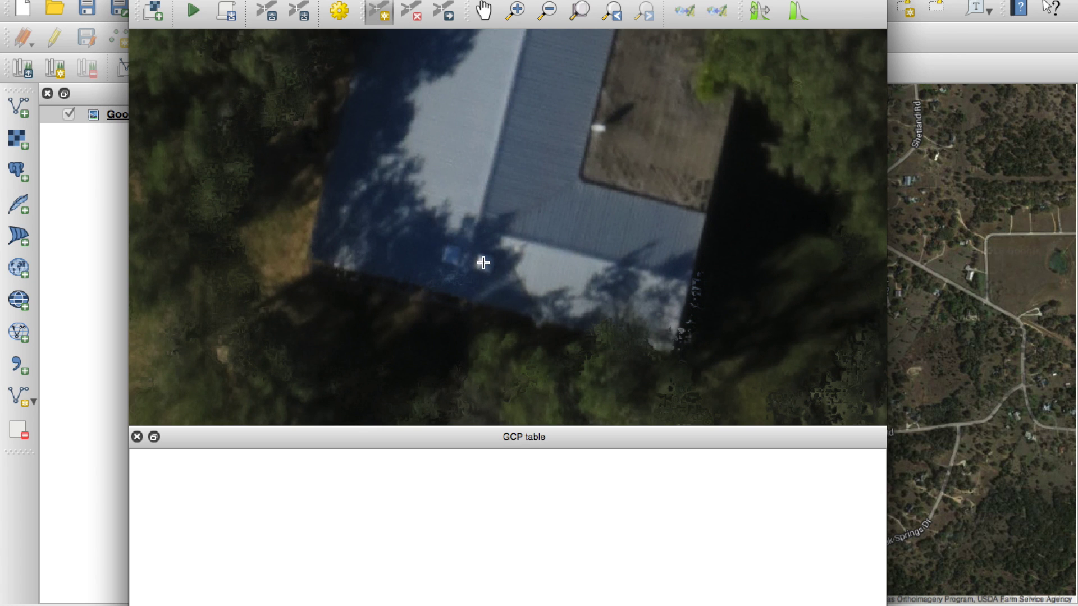
left_click(483, 262)
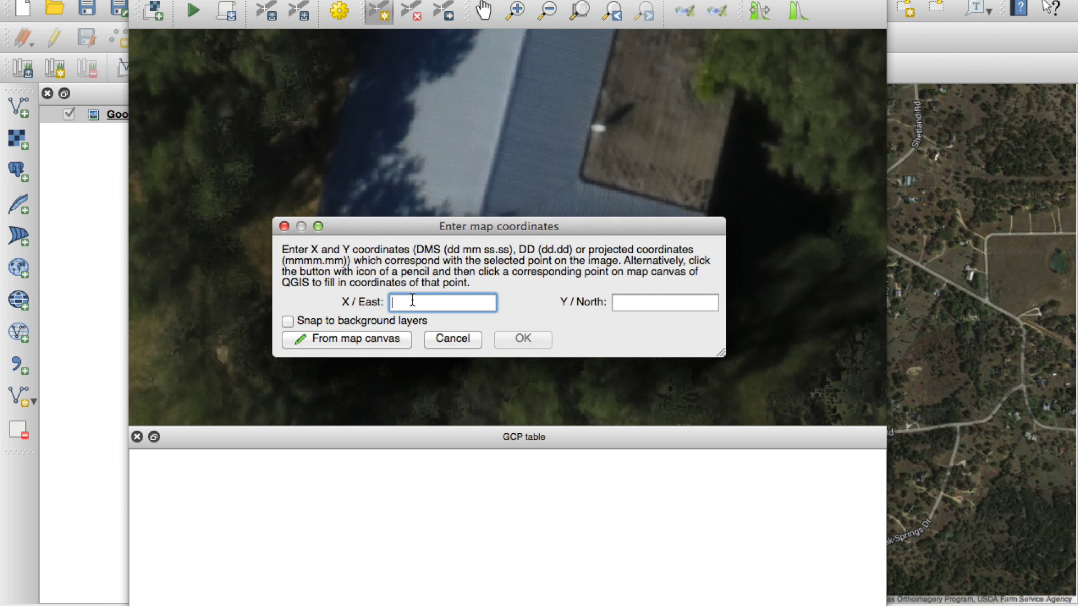
left_click(355, 337)
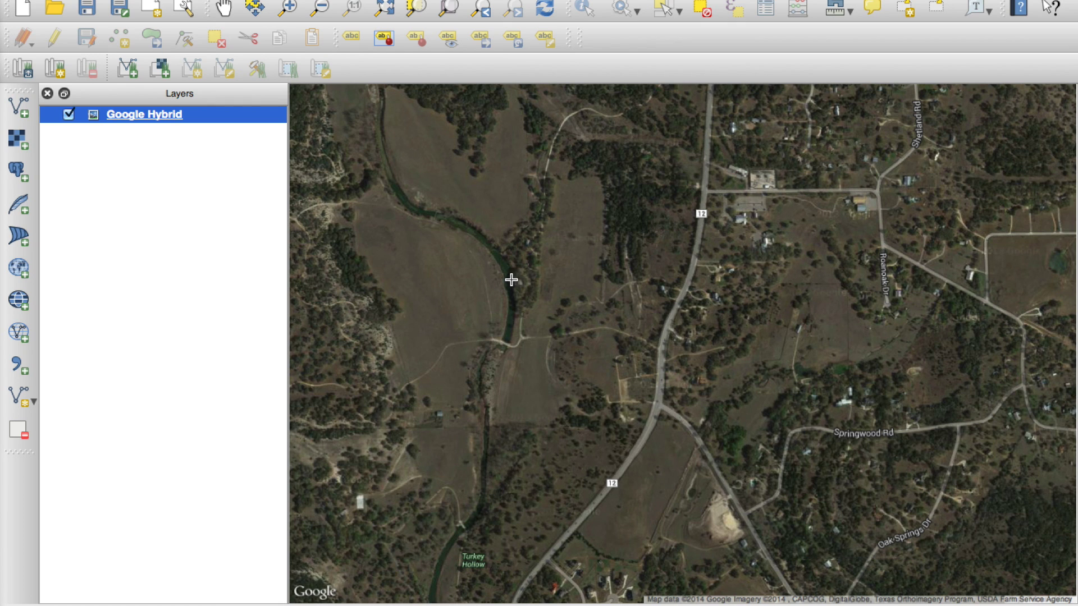
left_click(286, 7)
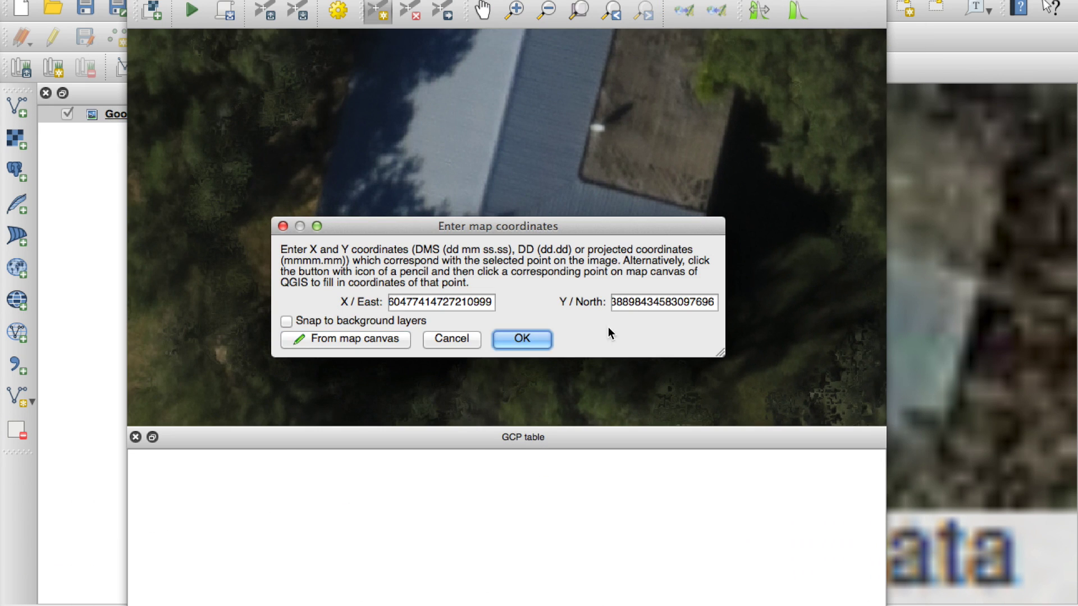
left_click(521, 338)
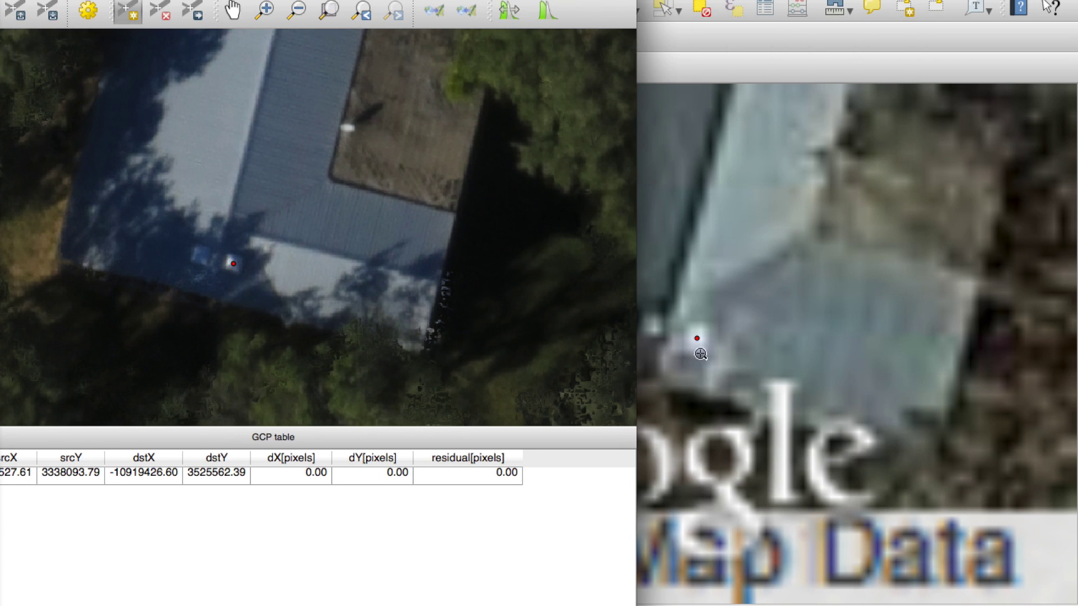
left_click_drag(325, 2, 462, 1)
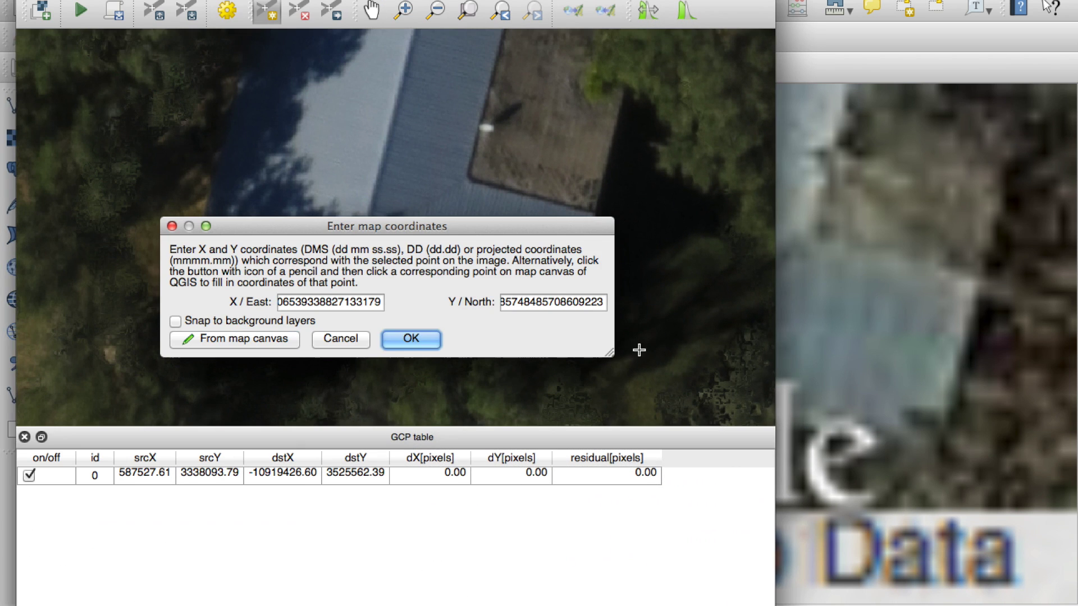
Step: Confirm the second point, then add a point on the white roof's corner matched on the main map
left_click(411, 340)
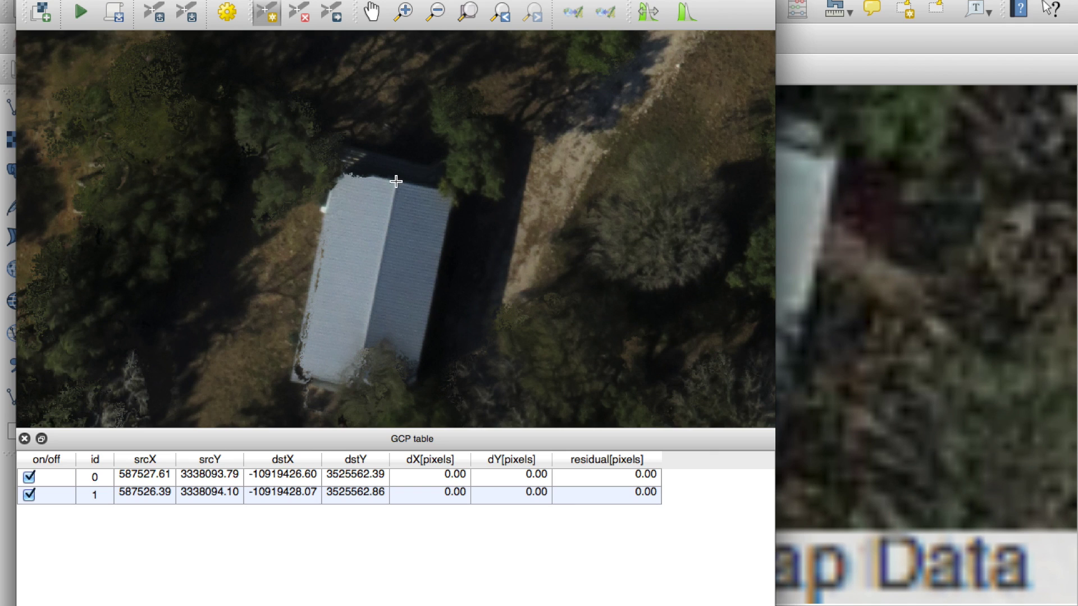
left_click(395, 182)
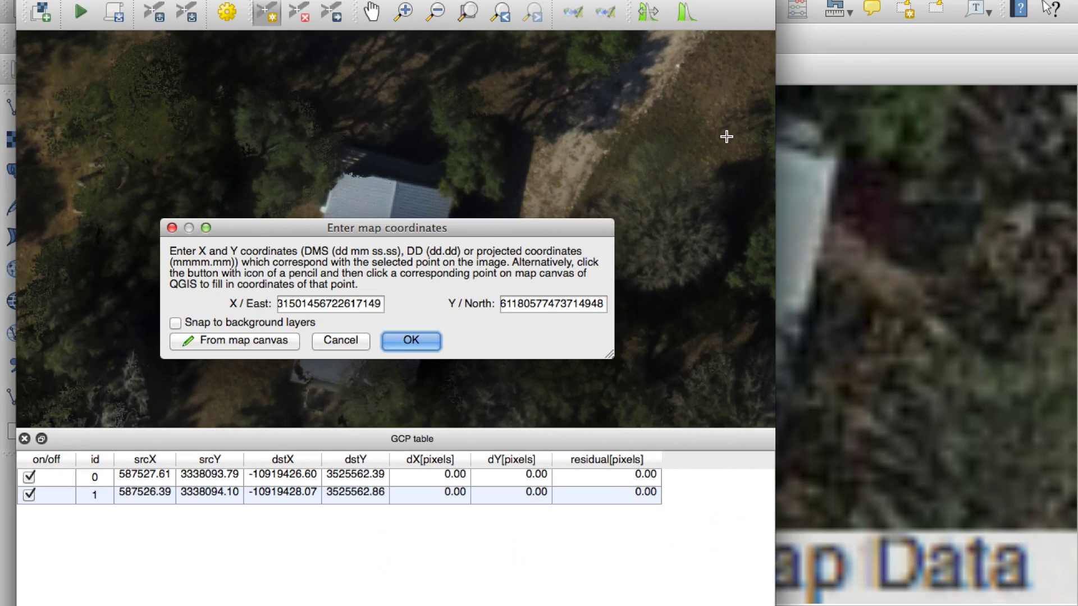
left_click(399, 347)
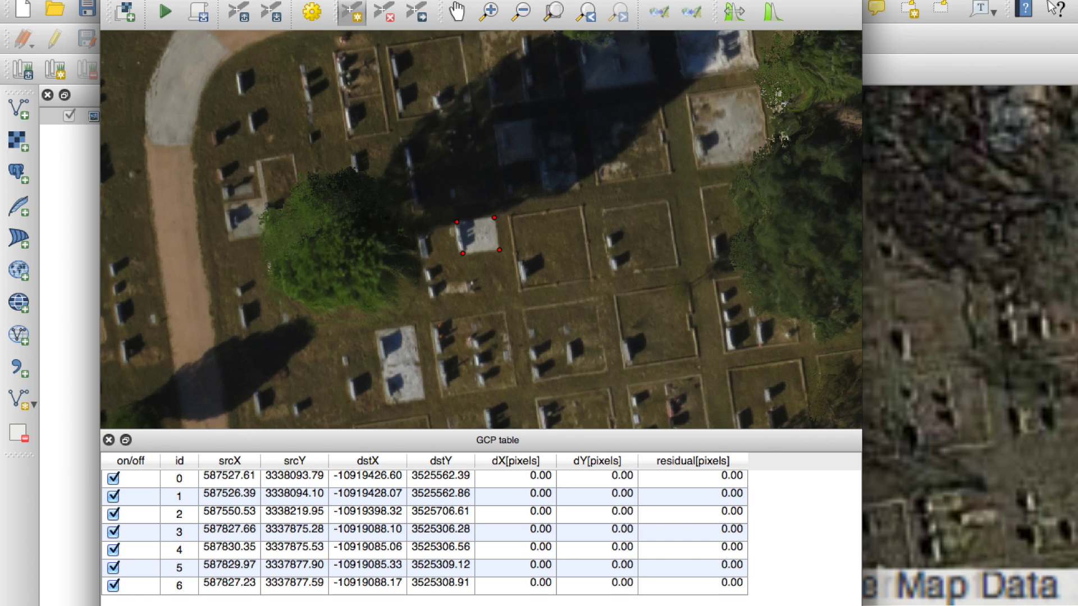
Step: Run georeferencing with a Helmert transformation, saving the output as ..._georeferenced.tif
left_click(167, 12)
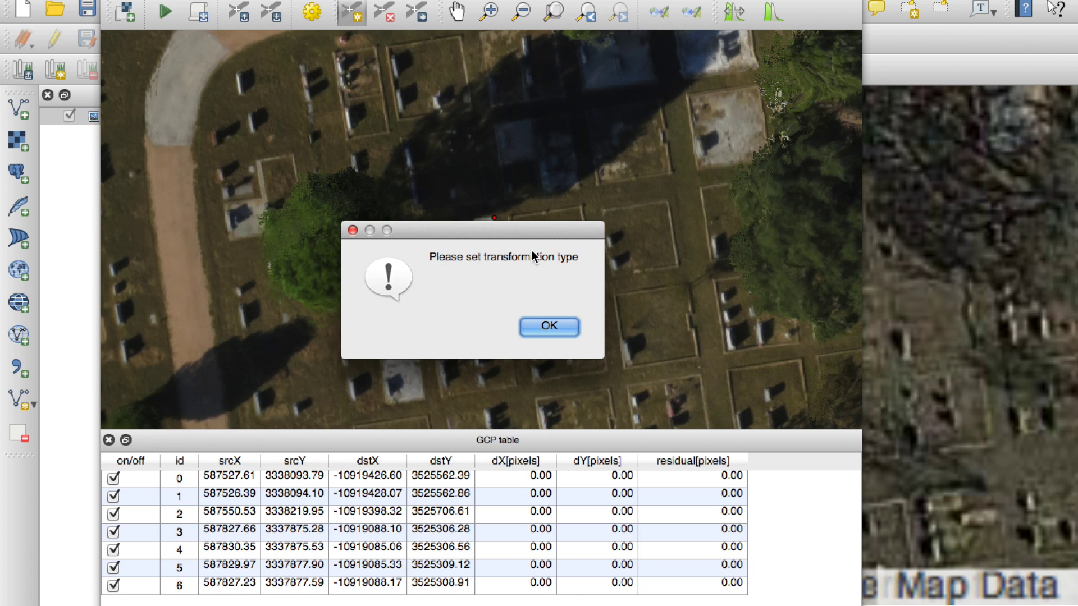
left_click(549, 328)
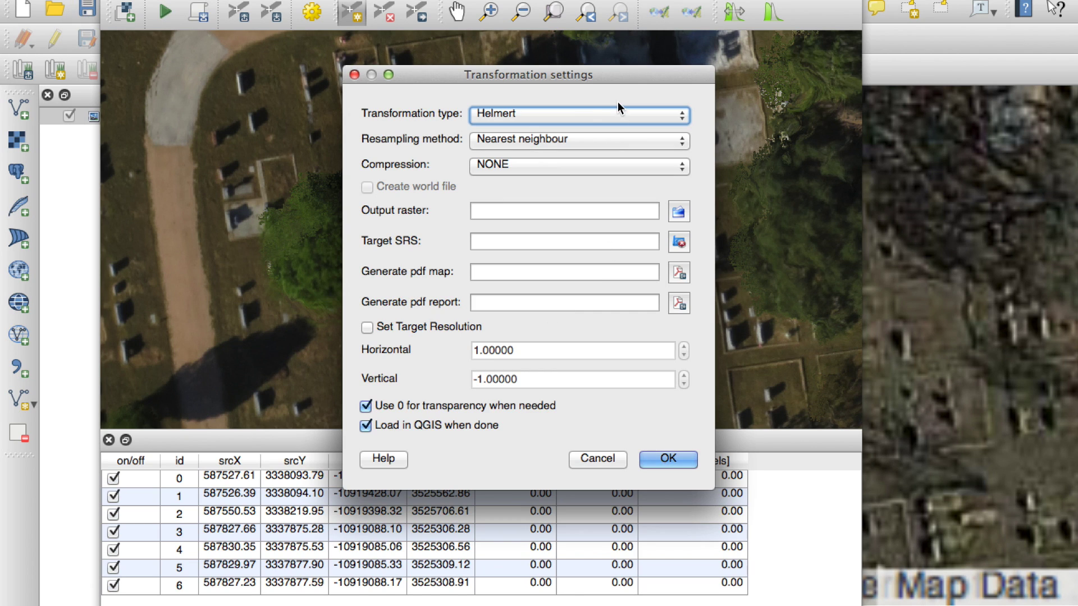
left_click(563, 116)
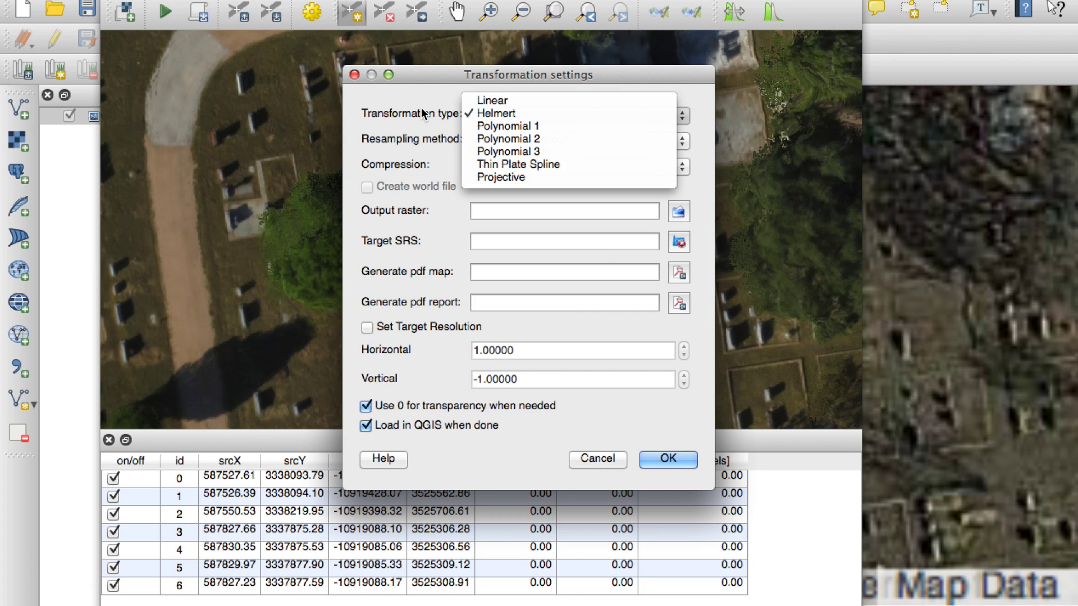
left_click(422, 114)
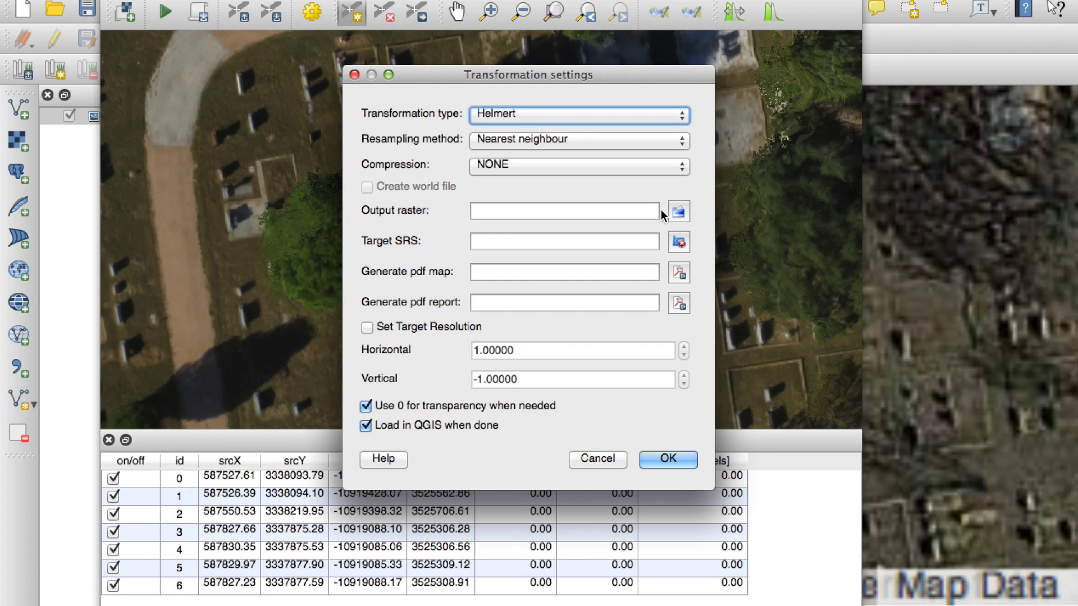
left_click(678, 212)
type("geor")
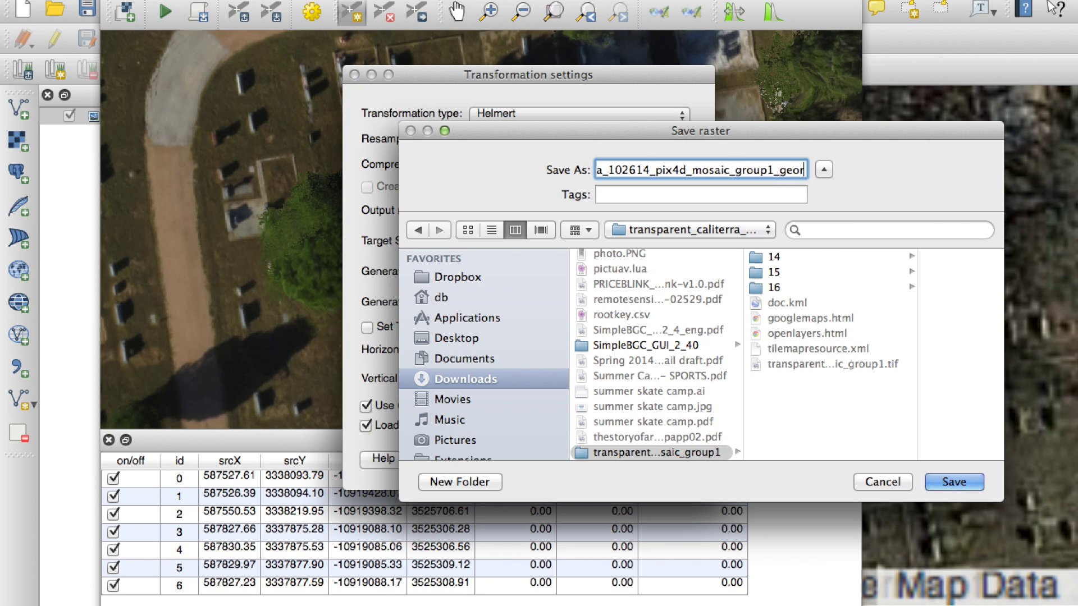
type("eferenced")
key("Return")
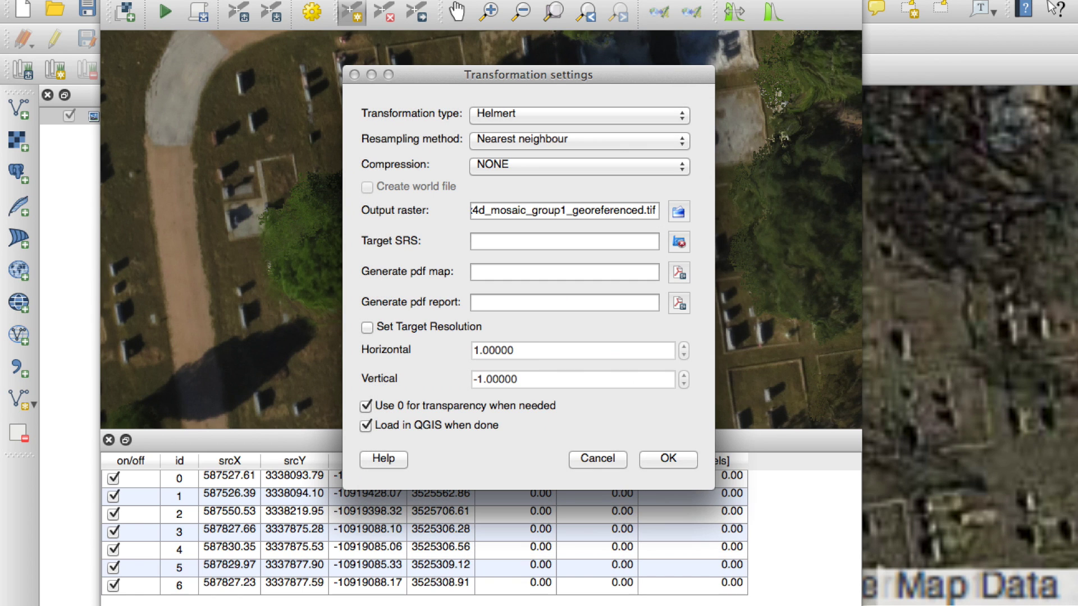
left_click(666, 460)
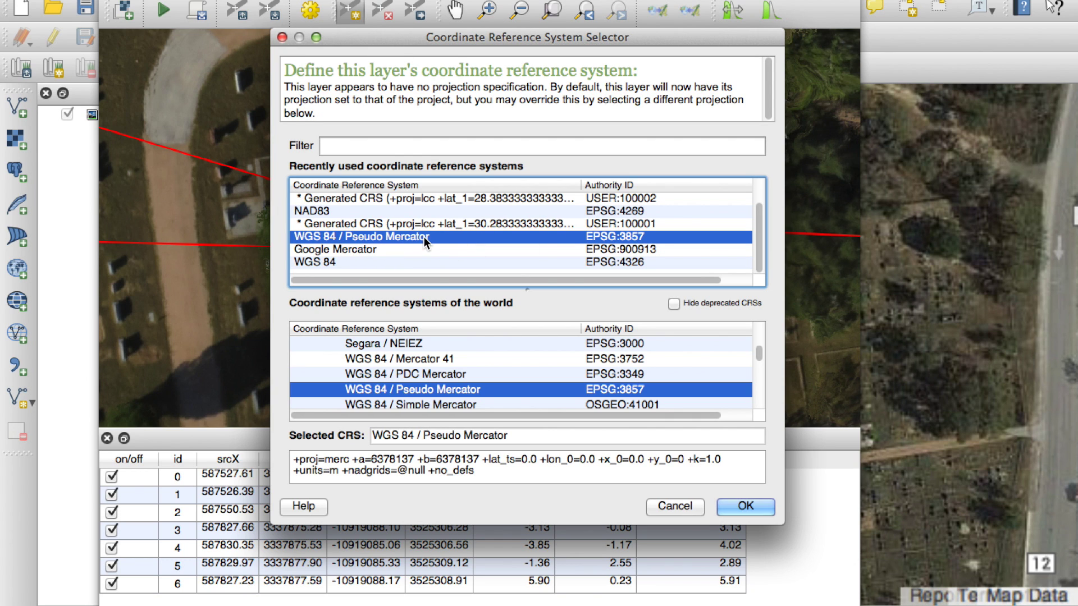
Step: Assign WGS 84 / Pseudo Mercator (EPSG:3857) as the georeferenced layer's CRS
left_click(754, 509)
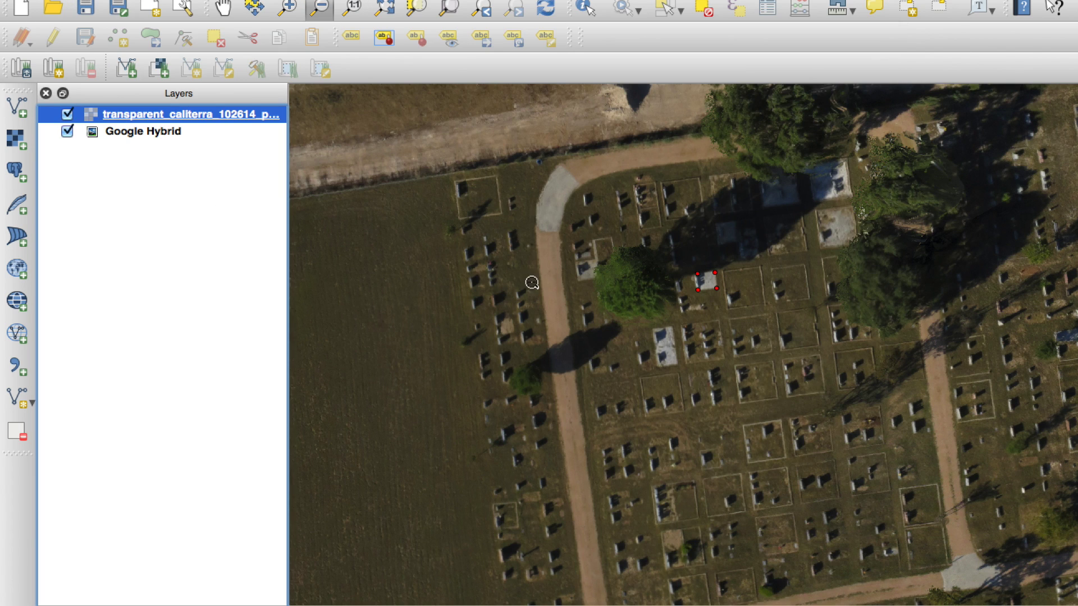
Step: Toggle the transparent_caliterra mosaic off and on against Google Hybrid, zooming out to the full mosaic
left_click(67, 115)
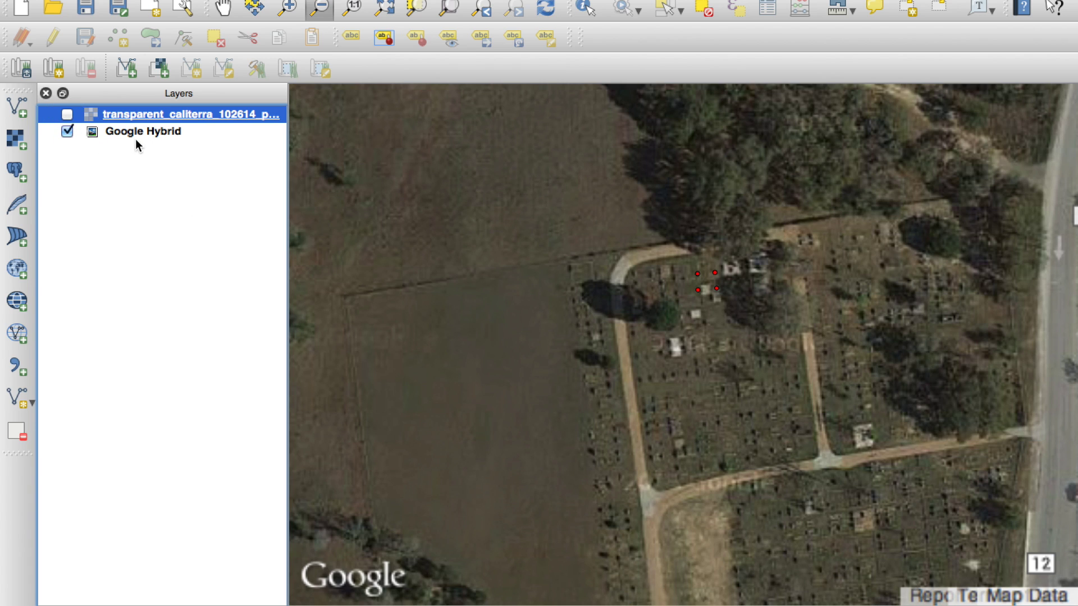
left_click(68, 115)
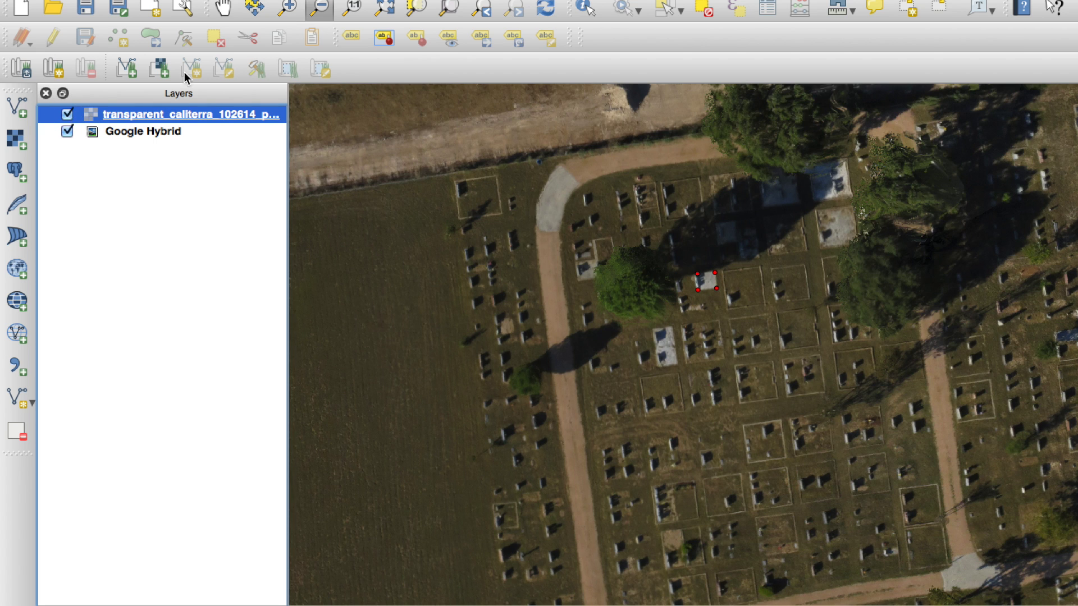
left_click(449, 8)
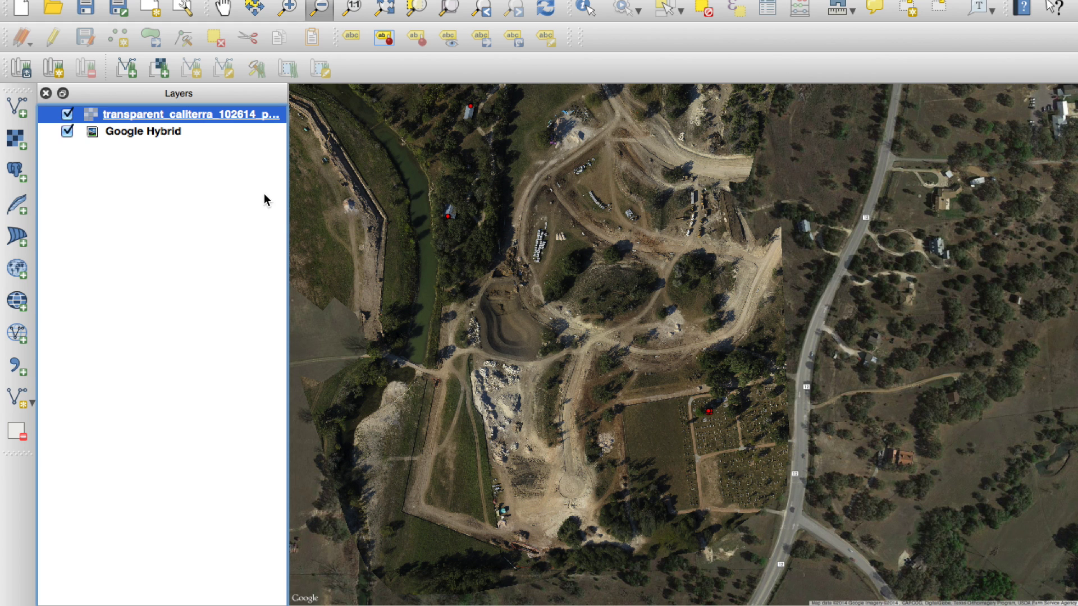
left_click(70, 114)
left_click(69, 114)
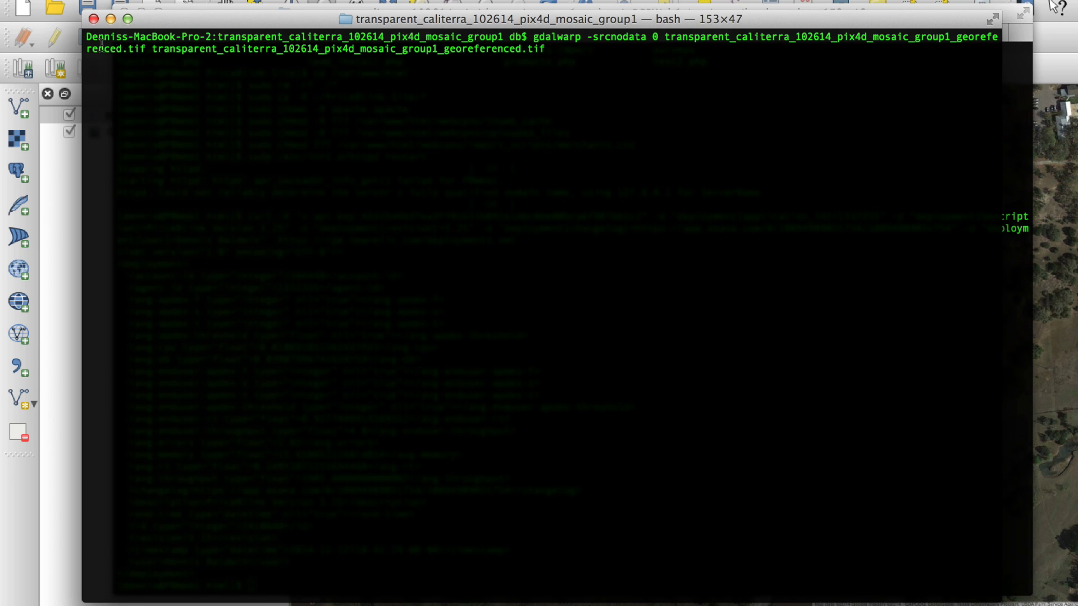
Step: Change the gdalwarp output extension from .tif to .png, run it, and select the resulting PNG in Finder
left_click_drag(105, 49, 125, 50)
left_click(124, 50)
key("BackSpace")
key("BackSpace")
key("BackSpace")
type("[n")
key("BackSpace")
key("BackSpace")
type("png")
key("Return")
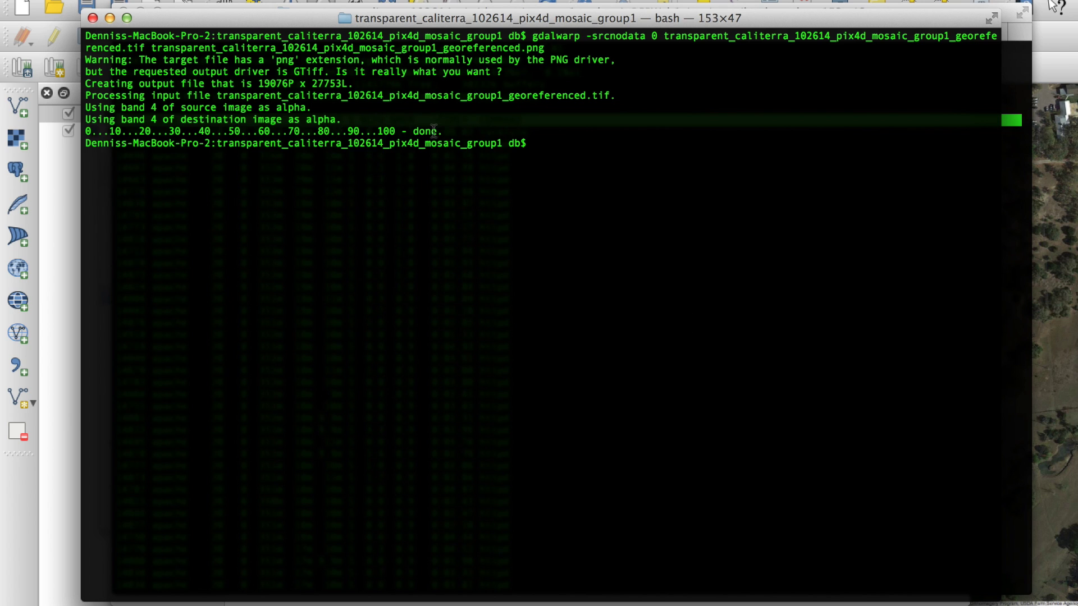
key("super+Tab")
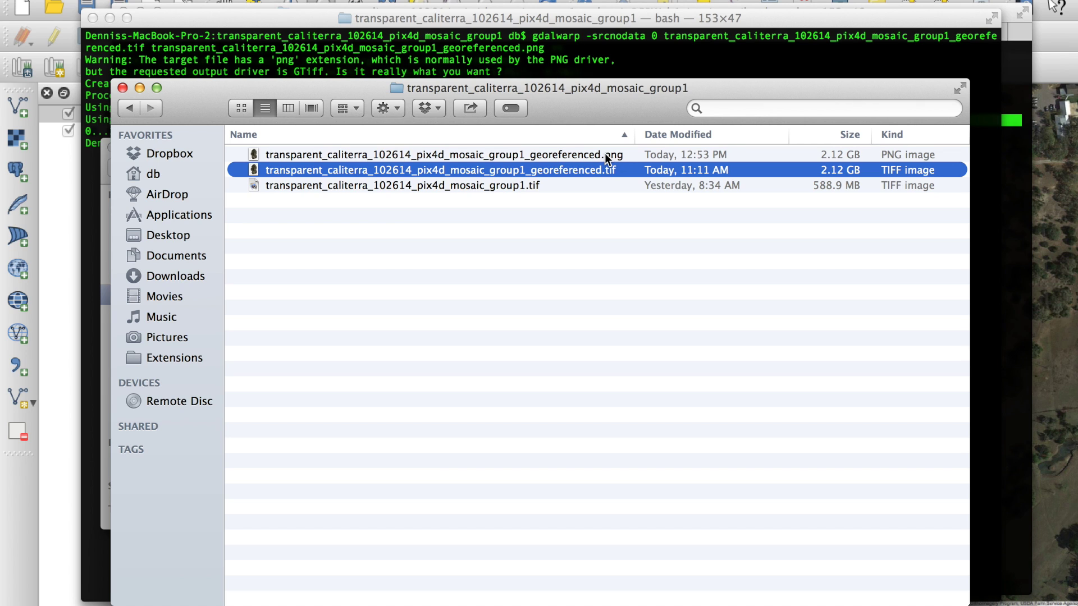
left_click(582, 155)
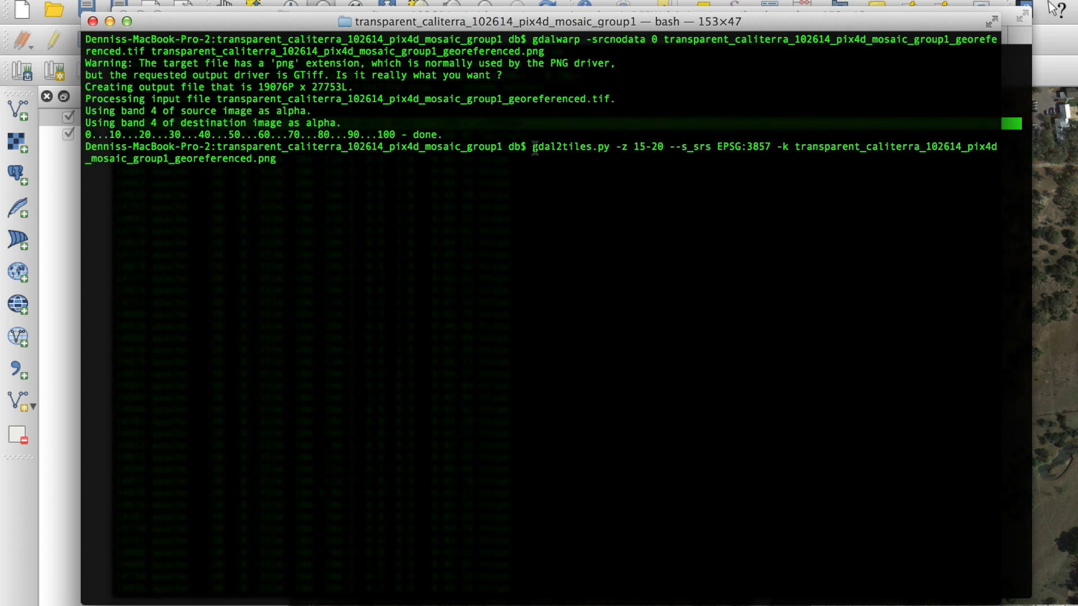
Step: Run gdal2tiles.py with zoom range 15-20 and --s_srs EPSG:3857 on the georeferenced PNG
left_click_drag(532, 148, 611, 148)
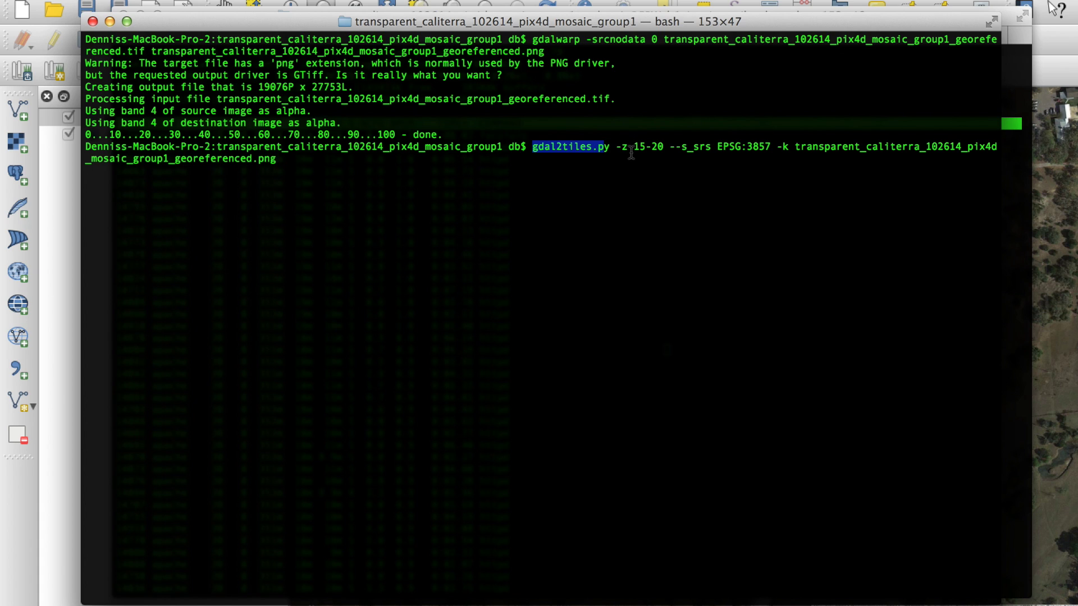
left_click_drag(633, 147, 664, 149)
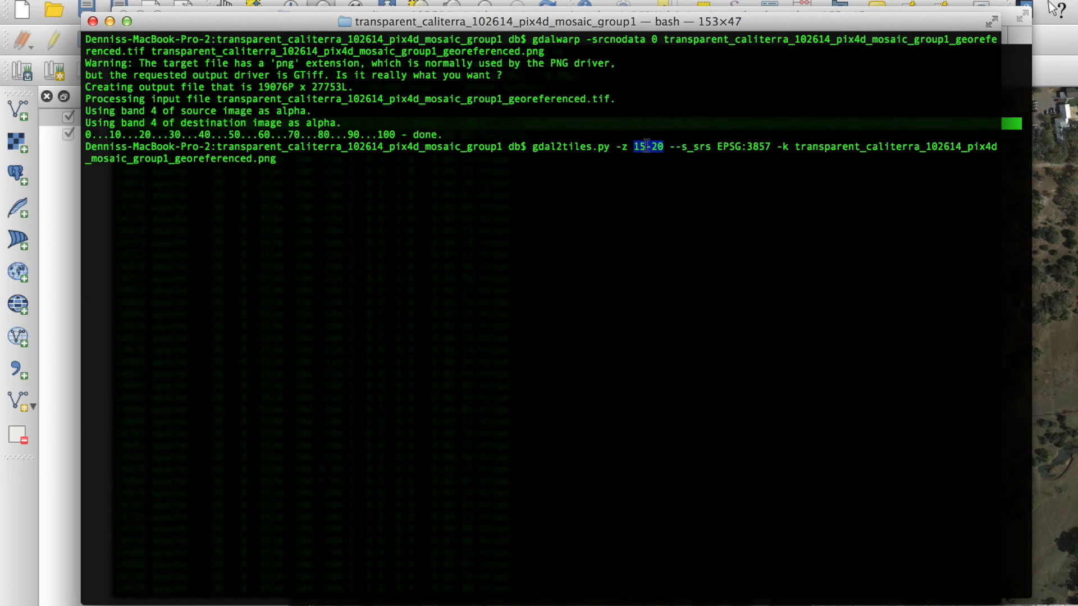
double_click(688, 147)
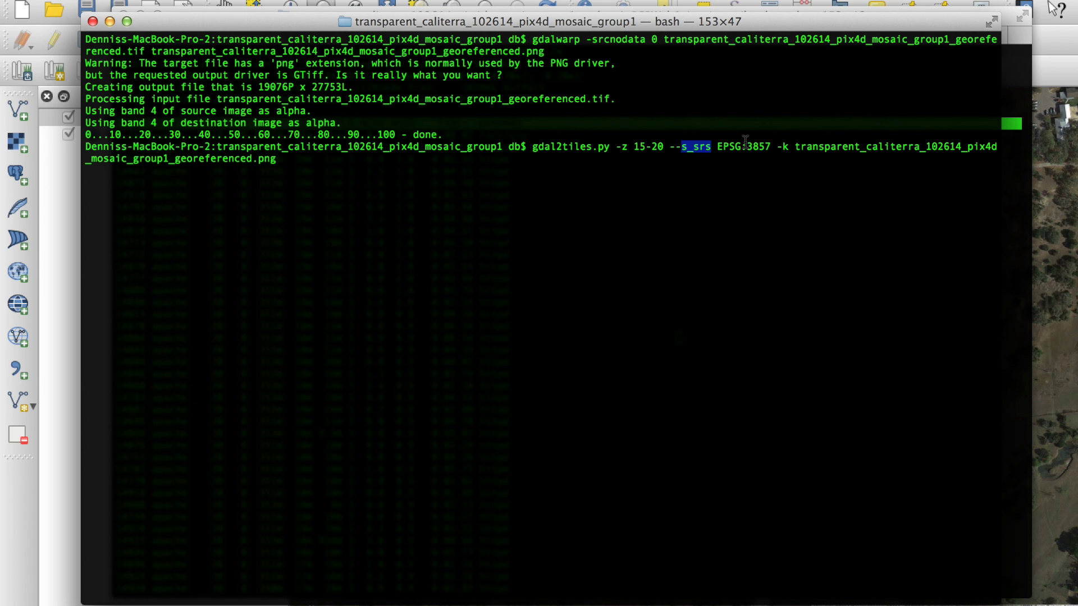
key("super+Tab")
key("super+Tab")
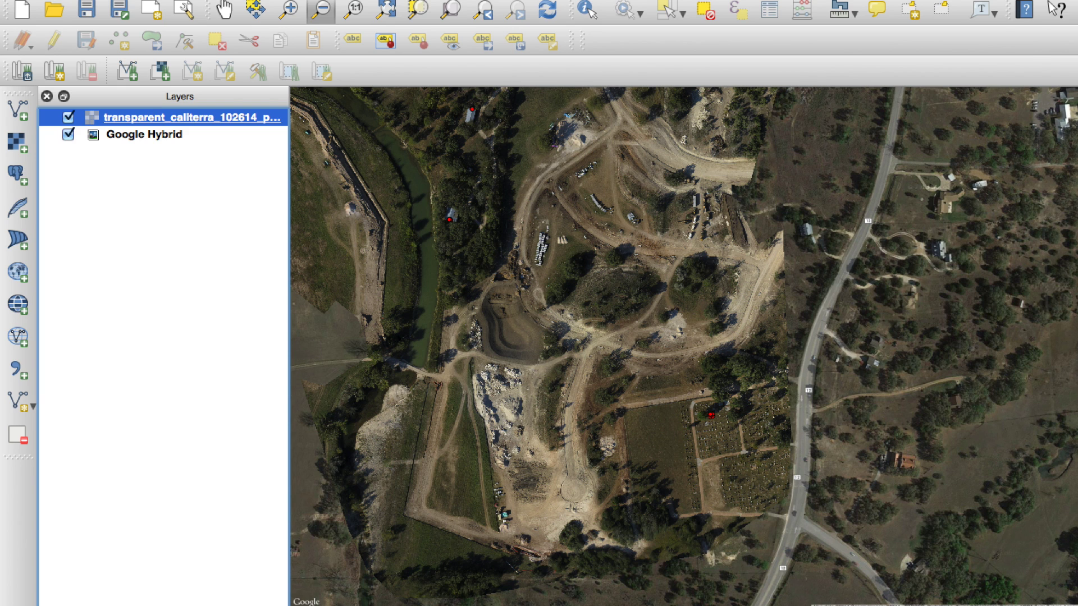
key("super+Tab")
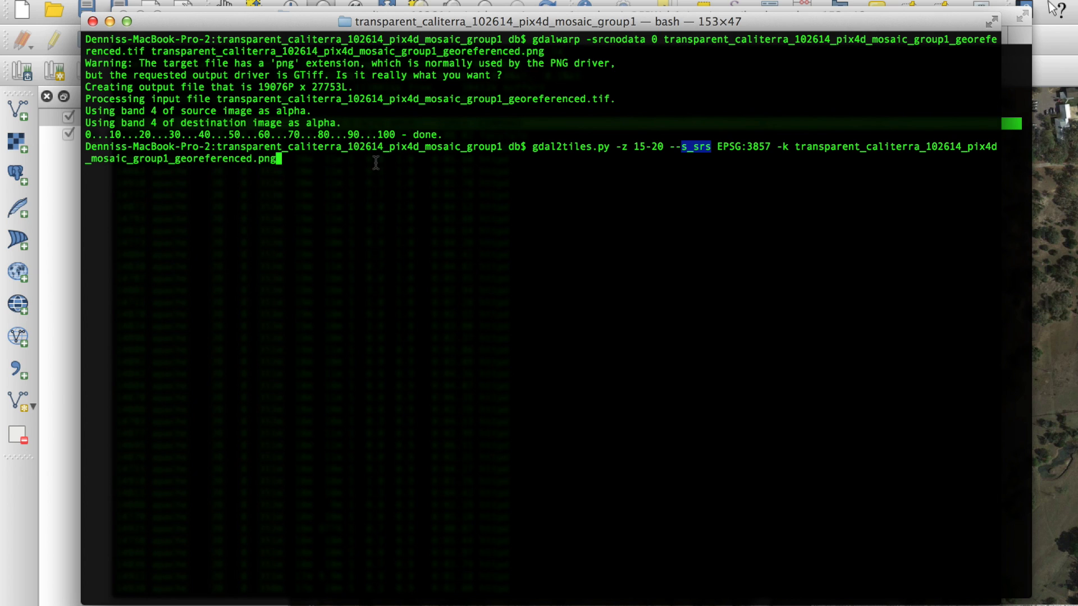
key("Return")
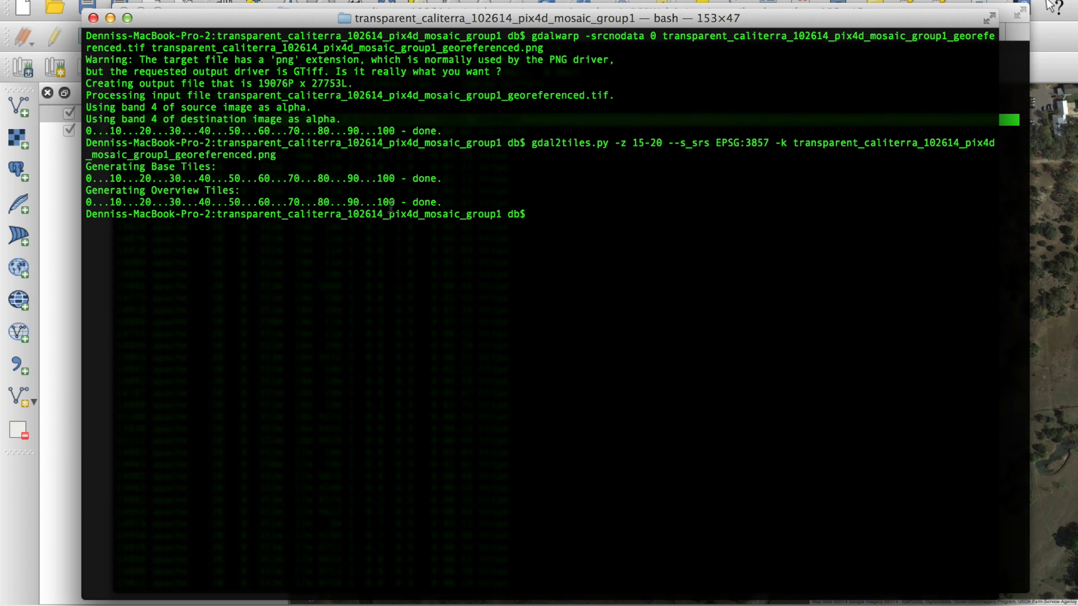
Step: Open the tile output folder, inspect zoom folders 15 and 19, then launch openlayers.html
key("super+Tab")
key("super+Tab")
key("super+Tab")
key("super+Tab")
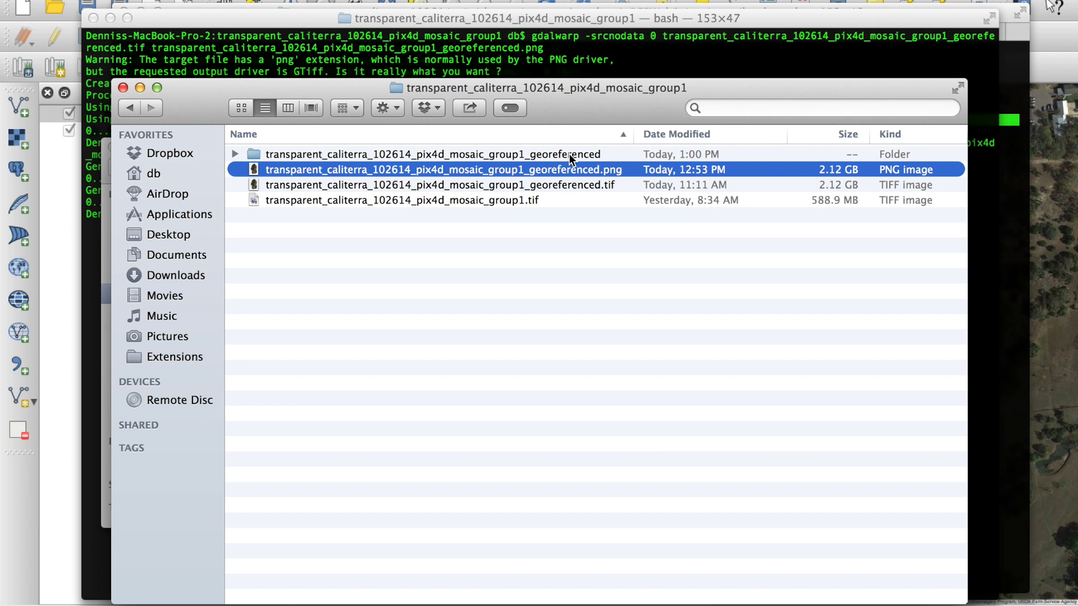
left_click(589, 152)
double_click(589, 153)
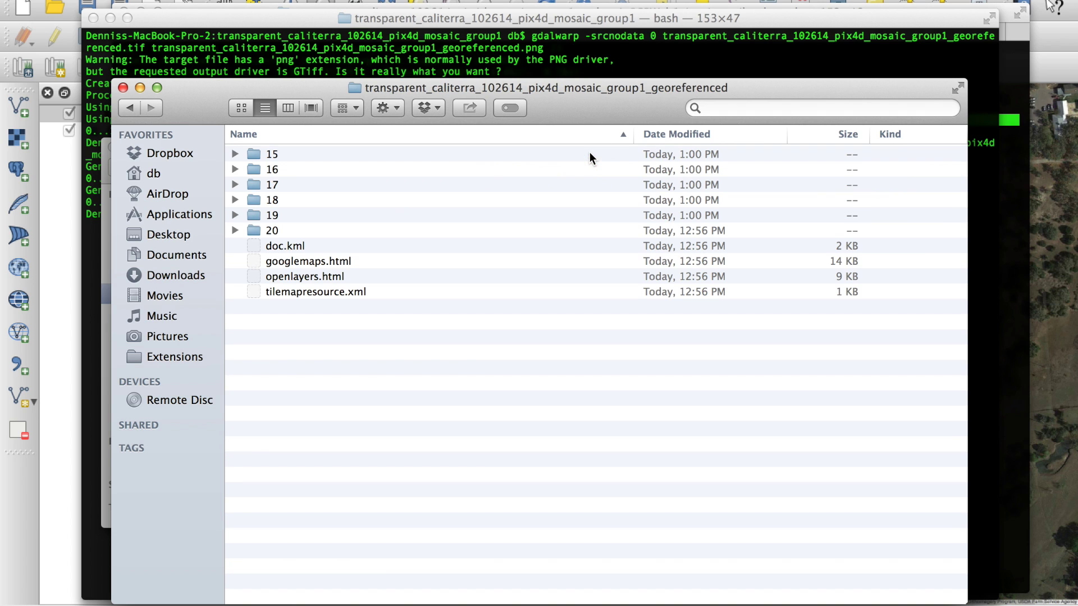
double_click(271, 154)
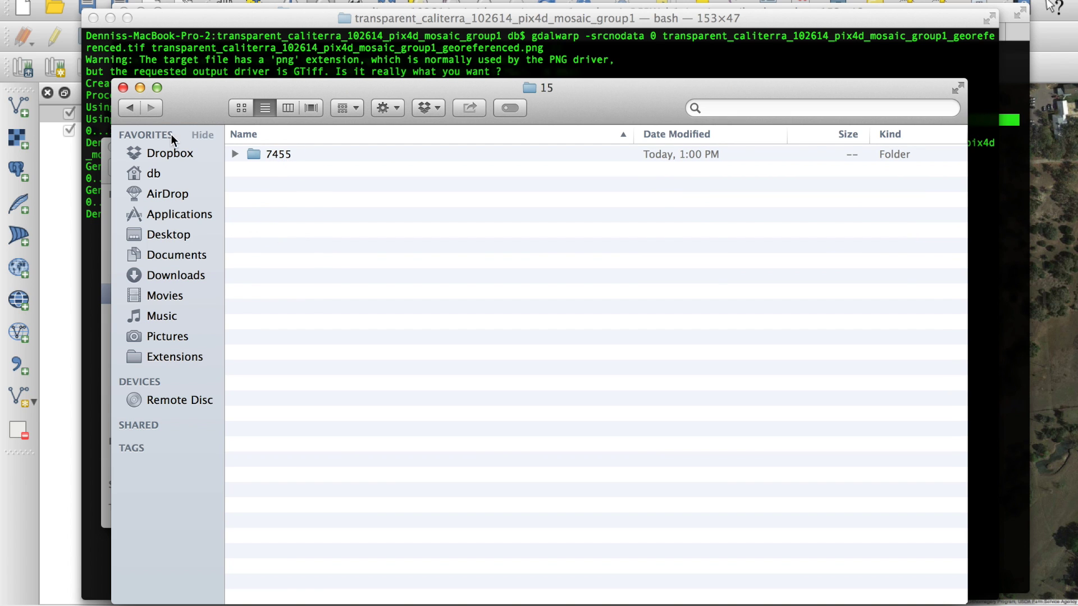
left_click(130, 107)
double_click(272, 217)
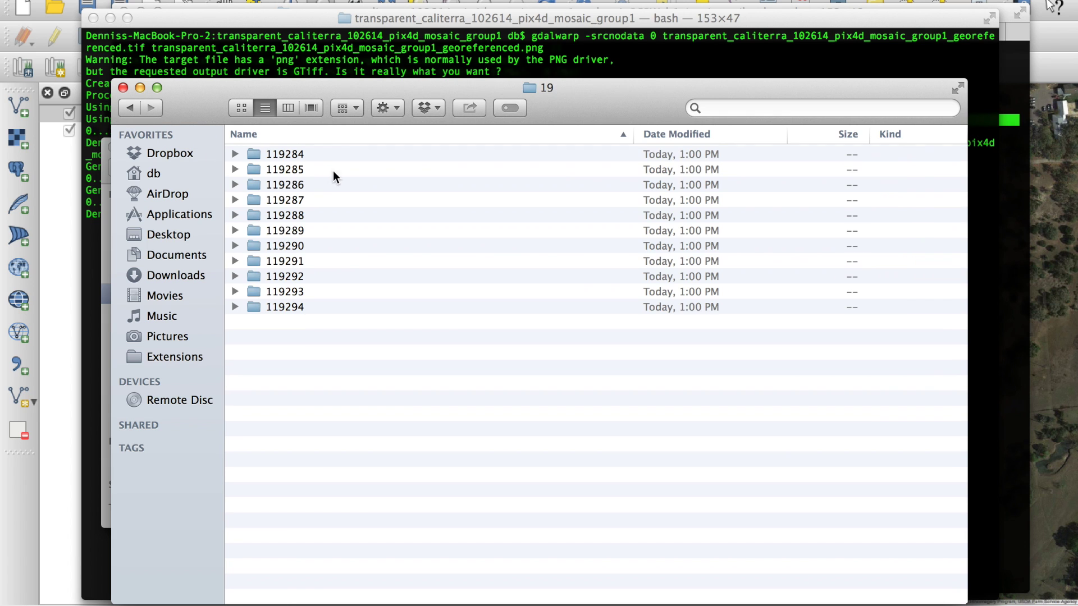
left_click(132, 109)
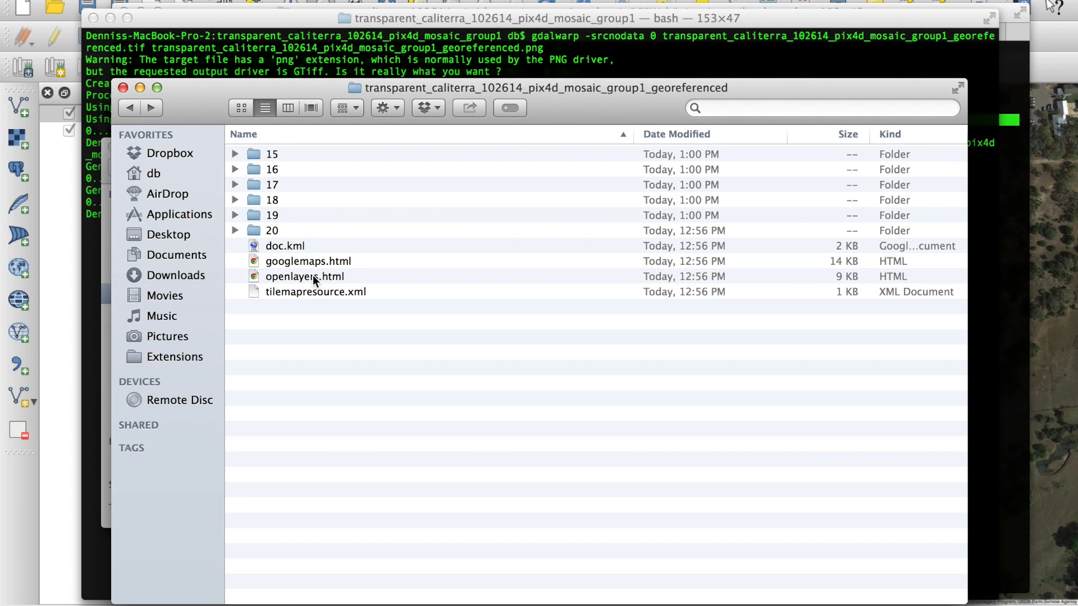
double_click(303, 278)
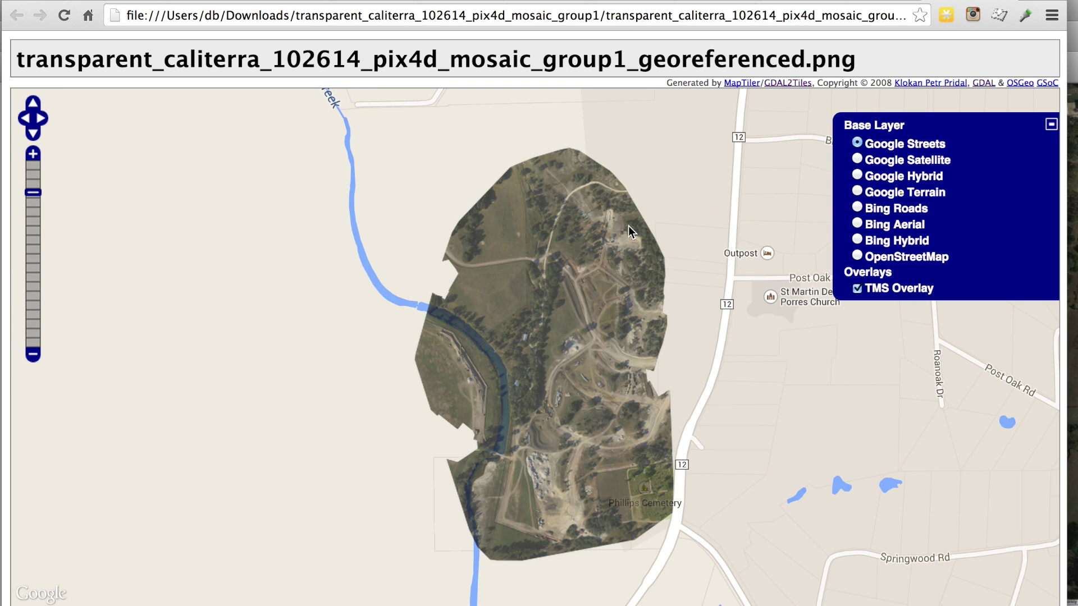
Step: Zoom in one level, switch the base layer to Google Hybrid, toggle TMS Overlay, and centre the mosaic
left_click(33, 155)
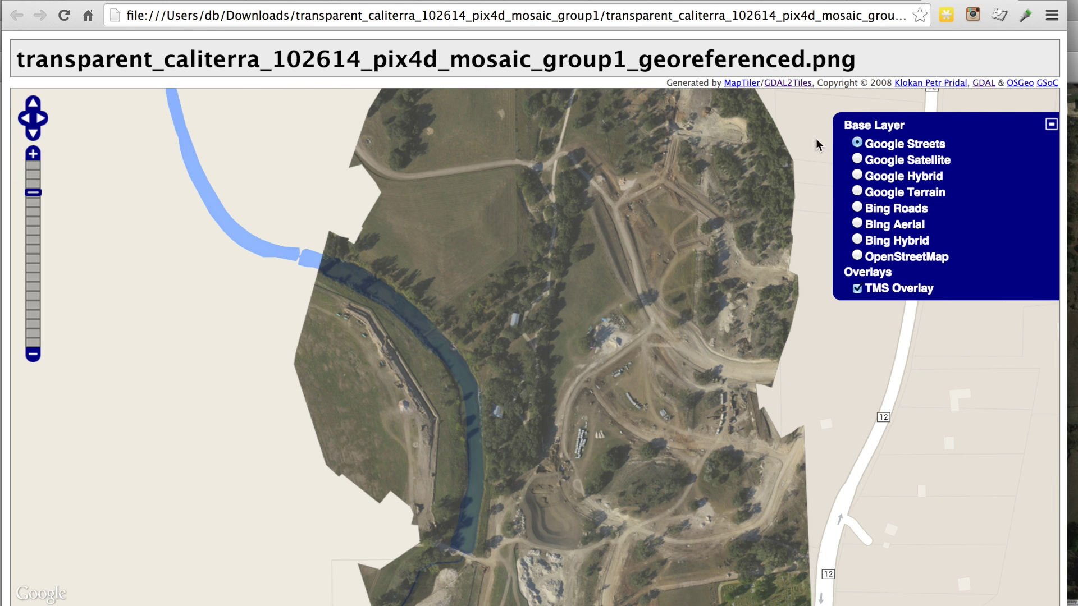
left_click(857, 175)
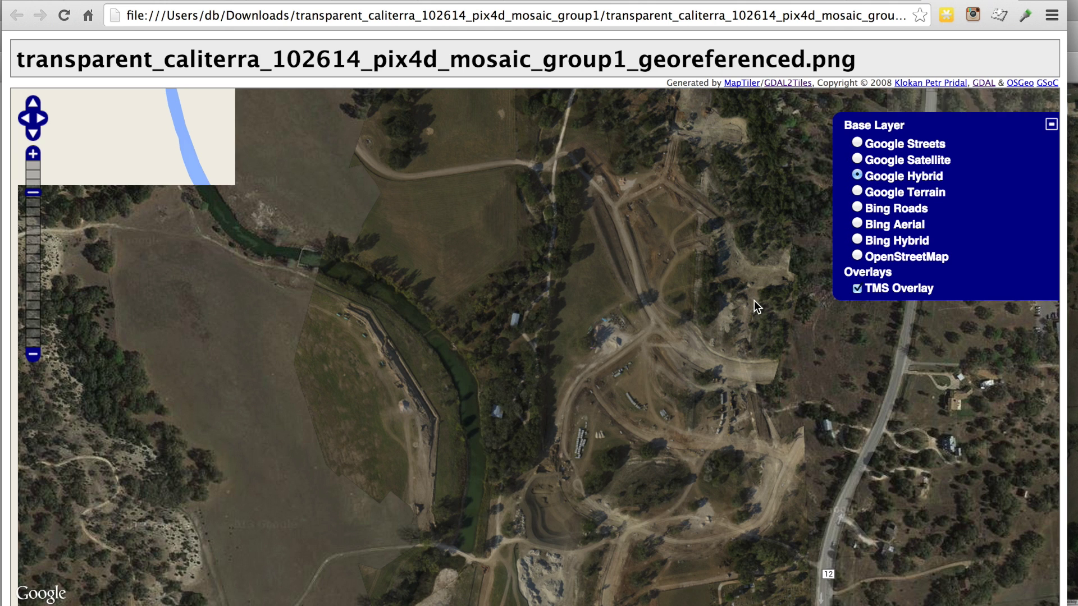
left_click(857, 289)
left_click(857, 288)
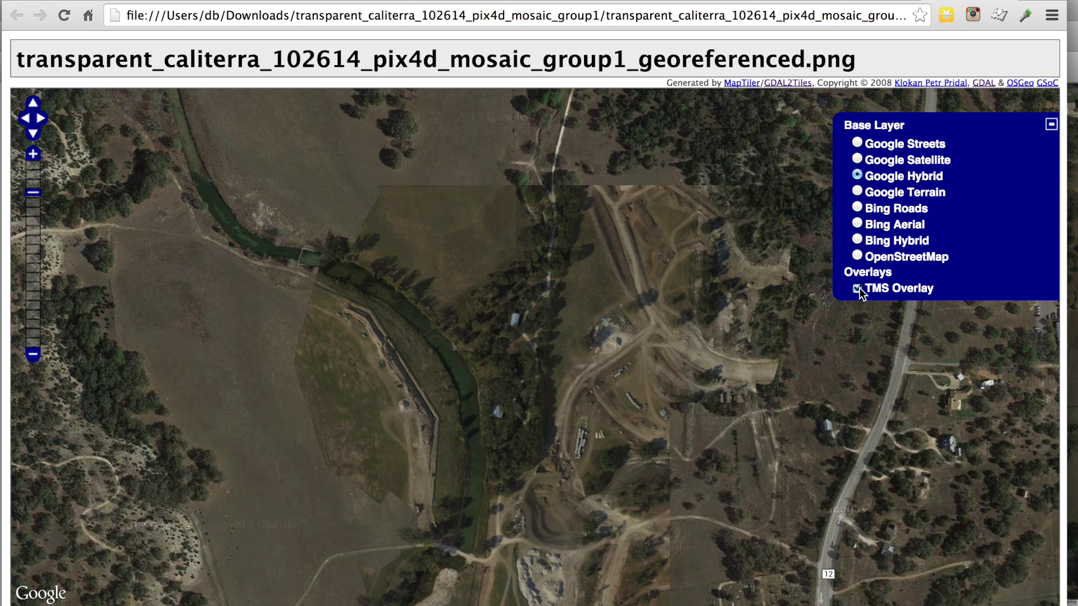
left_click(620, 352)
left_click_drag(621, 352, 563, 315)
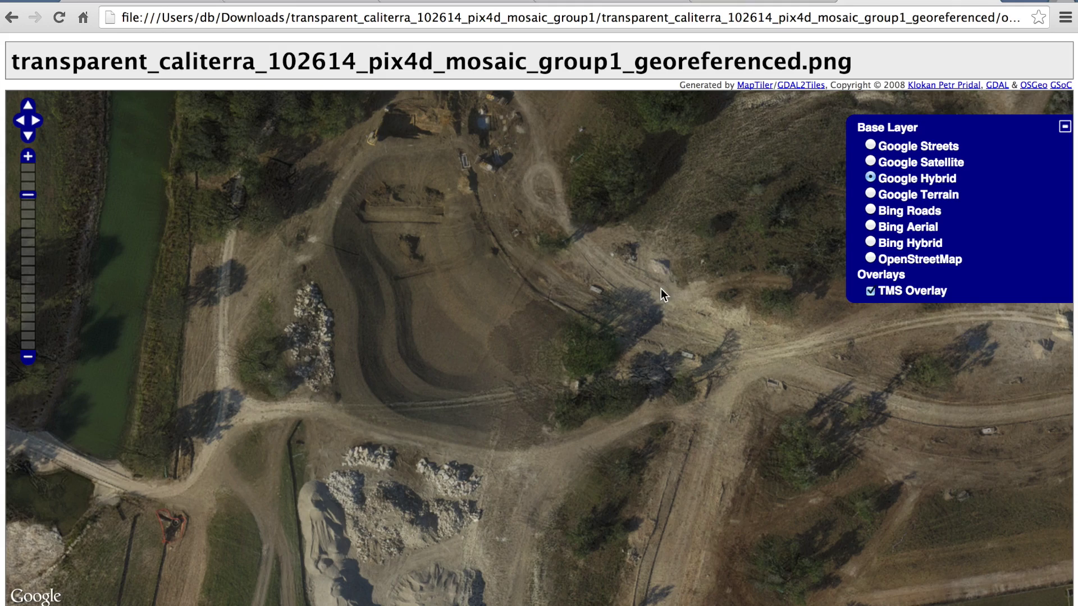
Step: Pan across the construction site, houses and pond, then toggle TMS Overlay off and on
left_click_drag(661, 289, 628, 396)
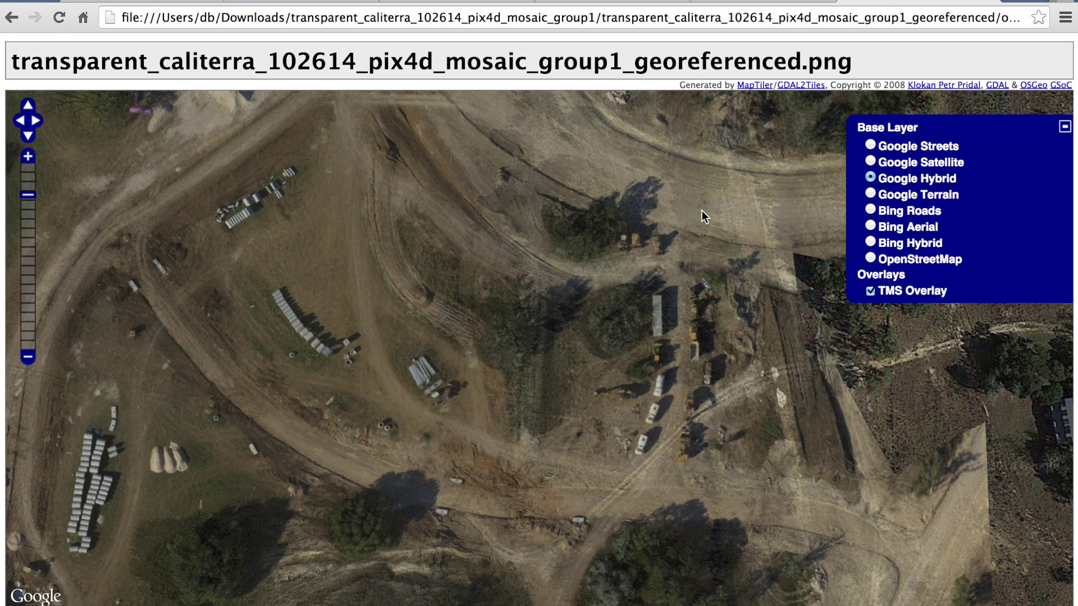
left_click_drag(712, 209, 539, 271)
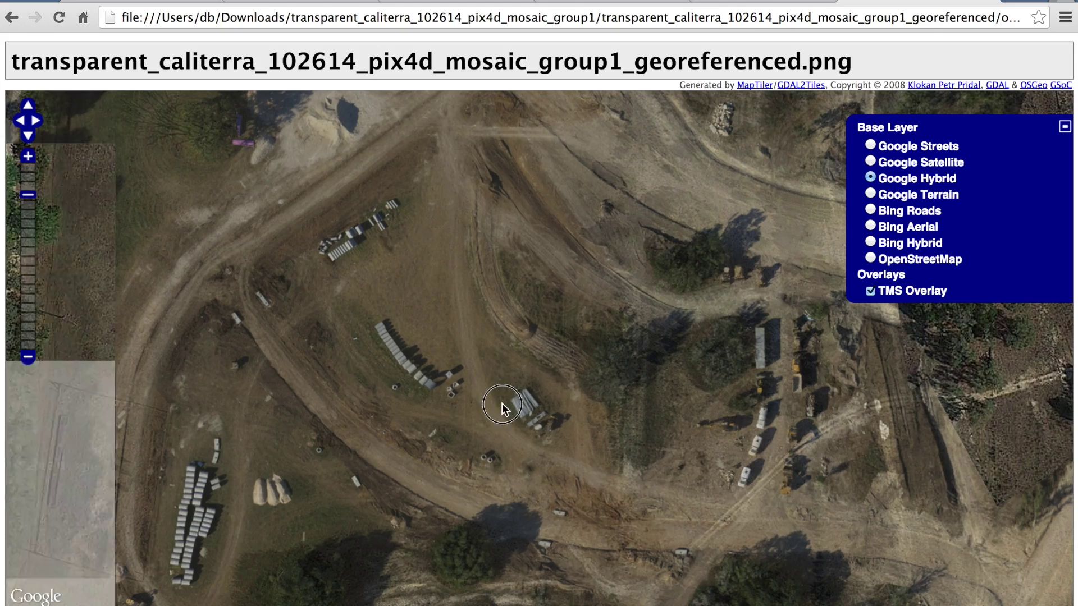
left_click_drag(502, 404, 656, 267)
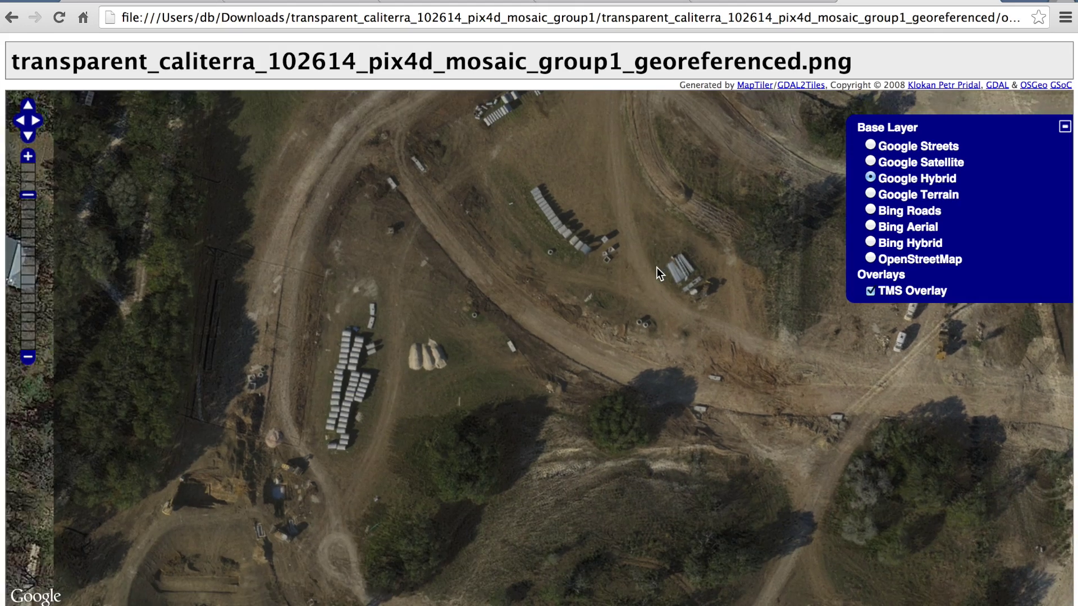
left_click_drag(571, 407, 786, 265)
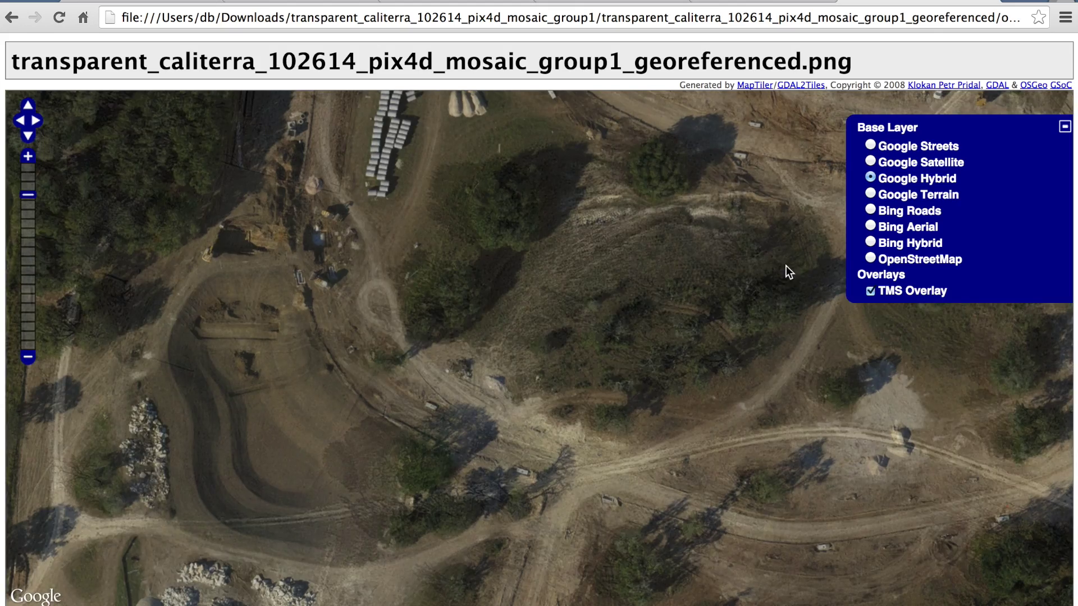
left_click(869, 291)
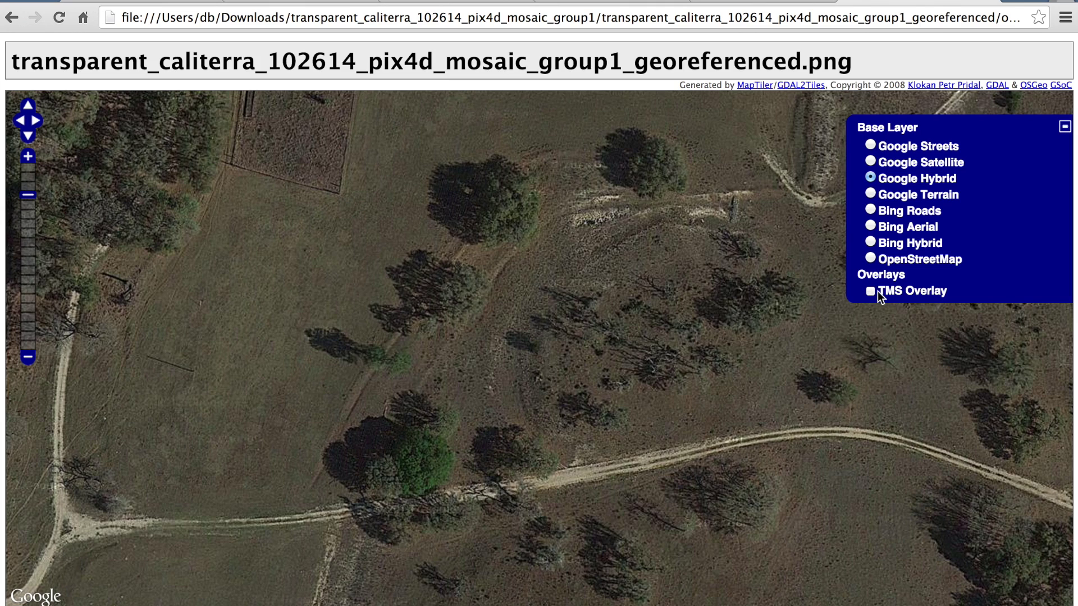
left_click(870, 292)
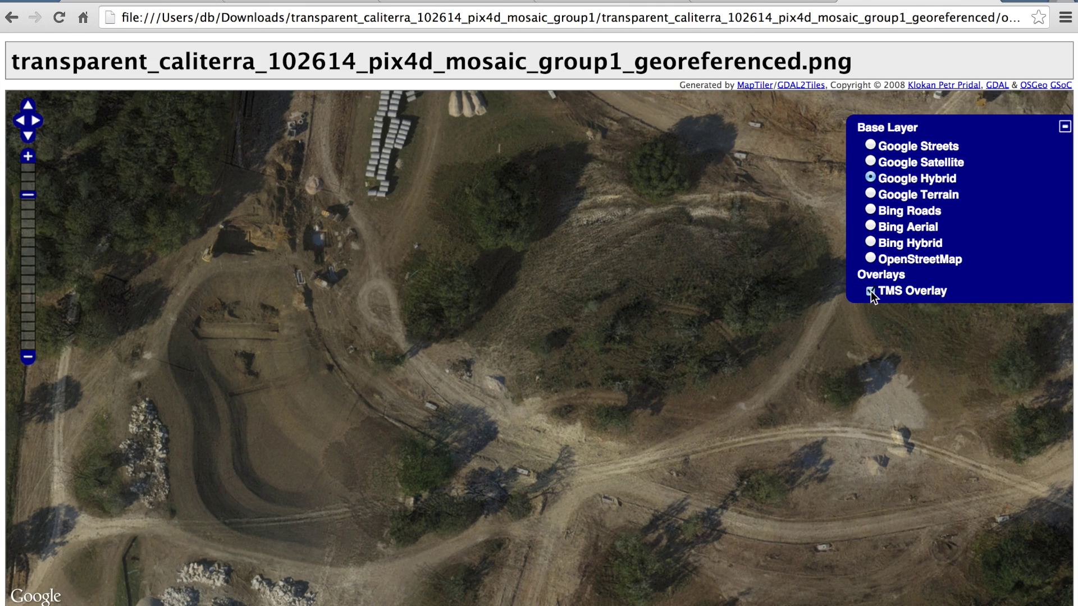